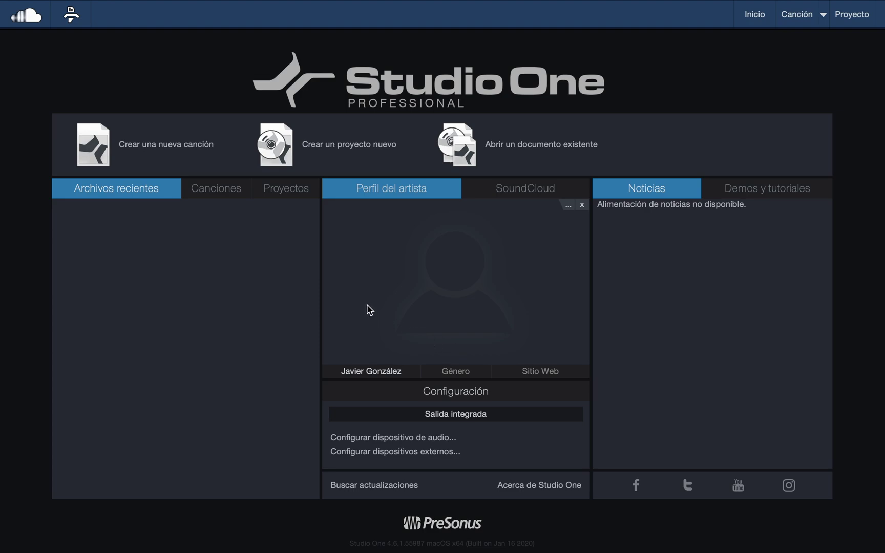
- Create an empty song titled "Time-Streching" with stretching of audio files to the song tempo enabled
{"action": "left_click", "coordinate": [166, 149]}
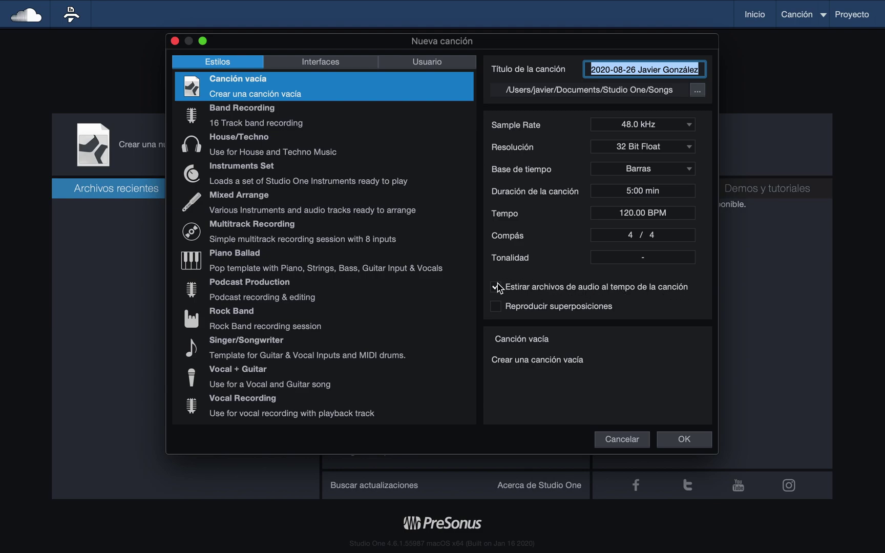
{"action": "left_click", "coordinate": [497, 288]}
{"action": "left_click", "coordinate": [497, 288]}
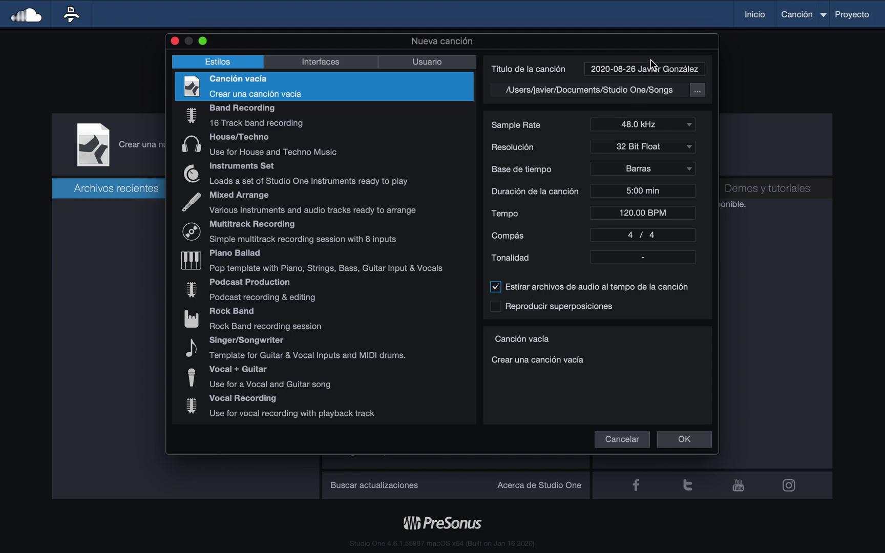
{"action": "left_click", "coordinate": [651, 68]}
{"action": "type", "text": "Time"}
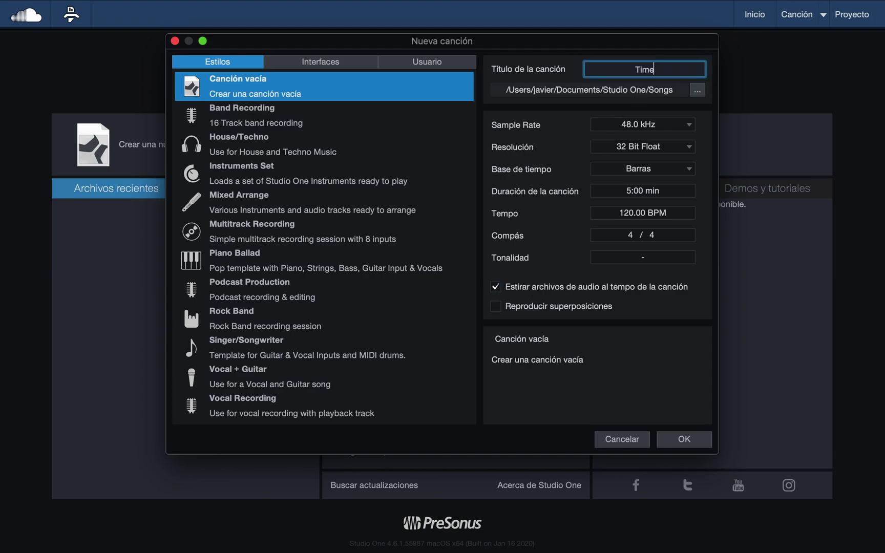
{"action": "type", "text": "-Streching"}
{"action": "left_click", "coordinate": [685, 439]}
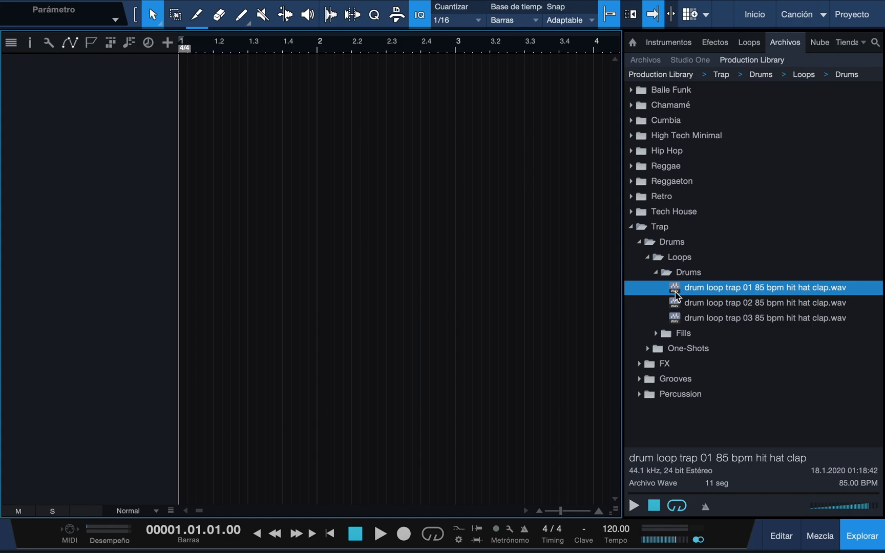
- Add "drum loop trap 01 85 bpm hit hat clap.wav" from the file library as a new track starting at bar 2
{"action": "left_click_drag", "start_coordinate": [676, 296], "coordinate": [349, 129]}
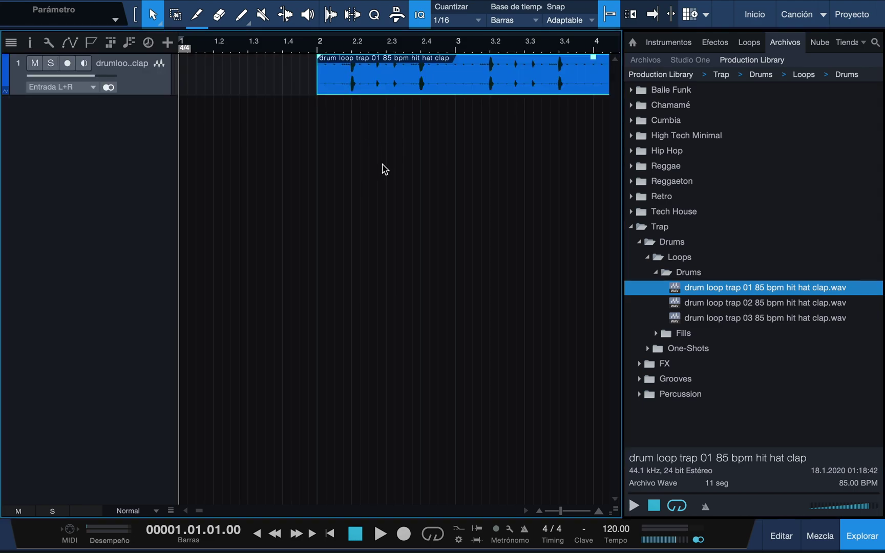
{"action": "left_click", "coordinate": [859, 547]}
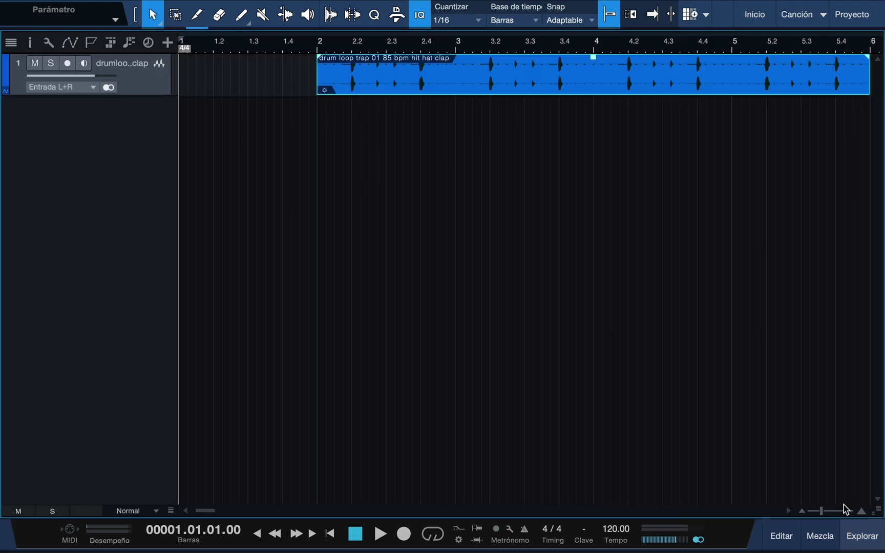
{"action": "key", "text": "w"}
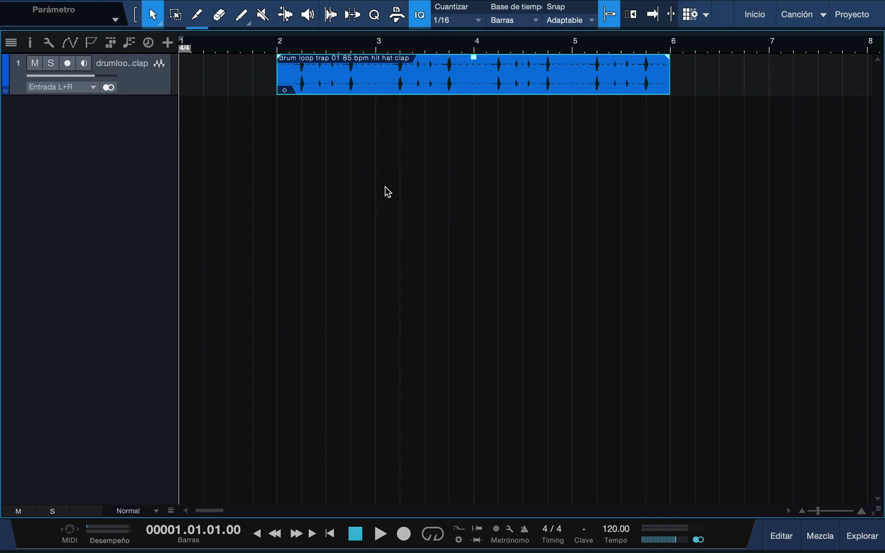
- Enlarge the drum track to the Grande height and fit the whole loop in the arrangement
{"action": "key", "text": "shift+e"}
{"action": "key", "text": "shift+e"}
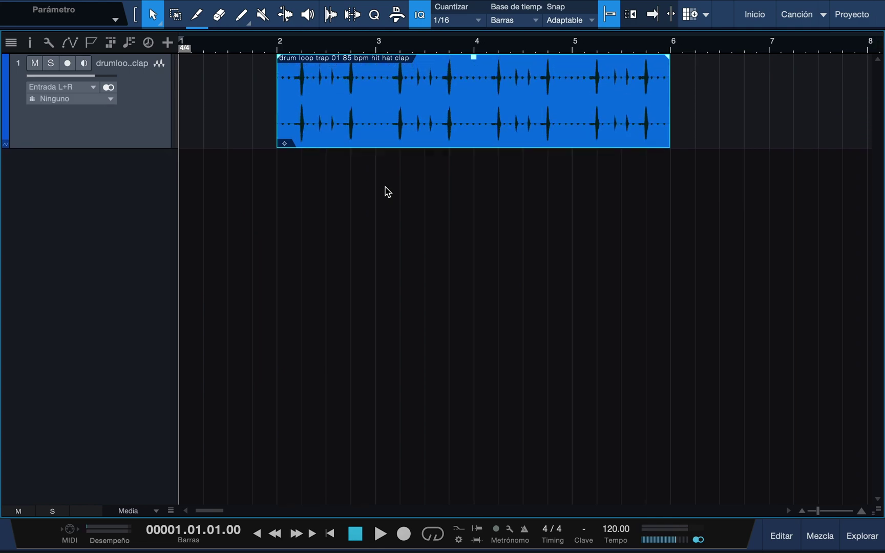
{"action": "key", "text": "e"}
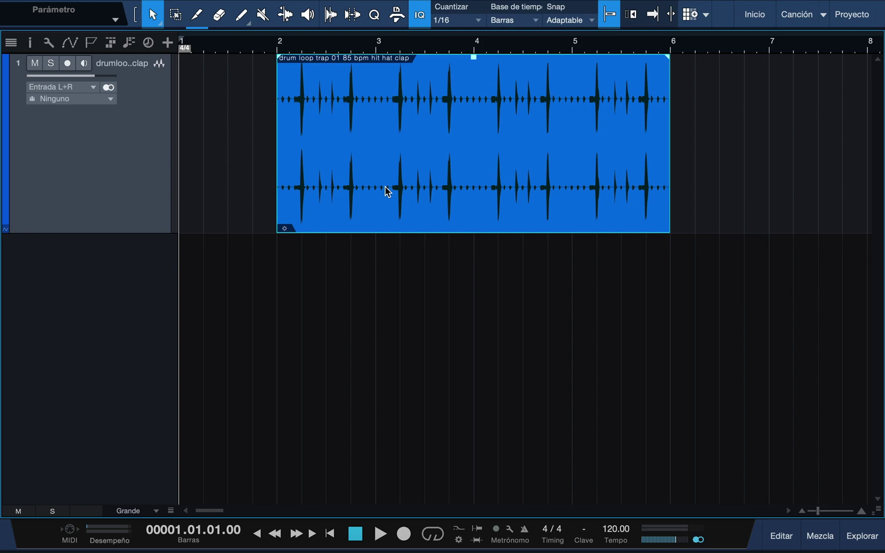
{"action": "key", "text": "e"}
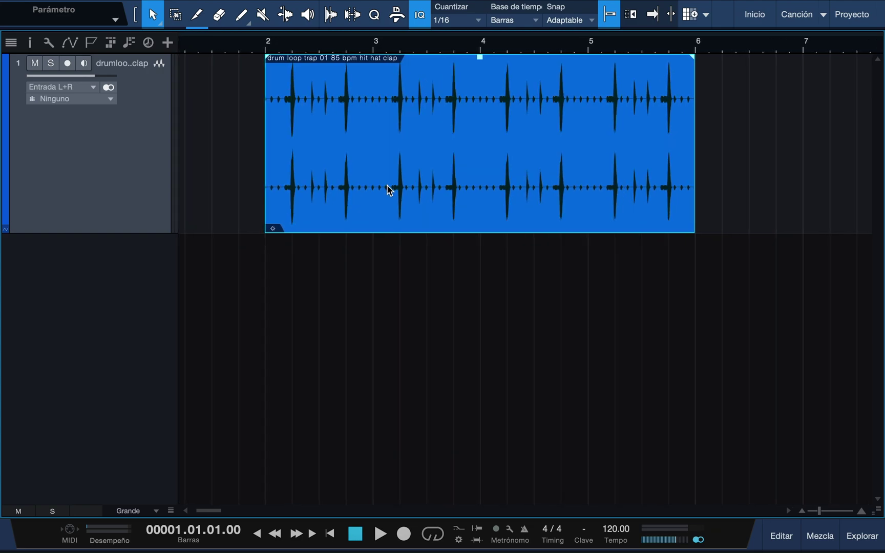
{"action": "scroll", "coordinate": [389, 189], "scroll_direction": "left", "scroll_amount": 2}
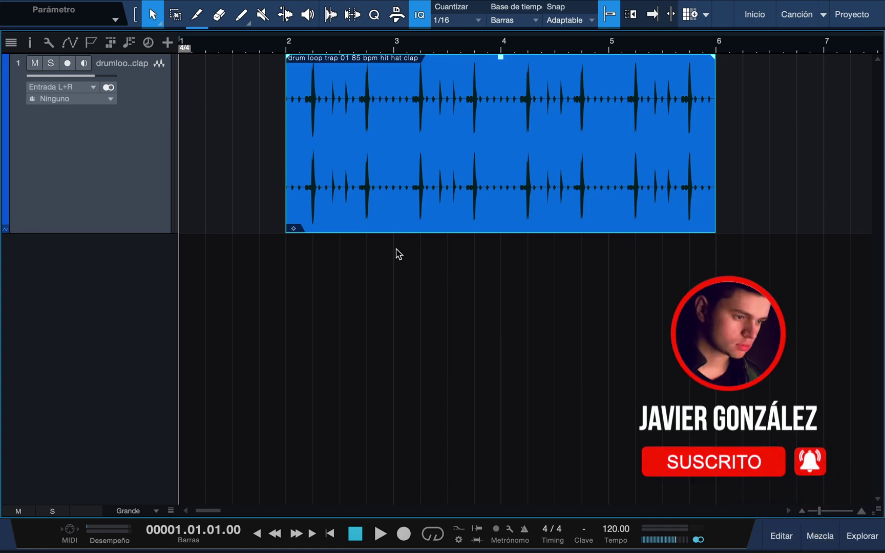
- Show the drum track's inspector and review its available Tempo modes
{"action": "left_click", "coordinate": [27, 45]}
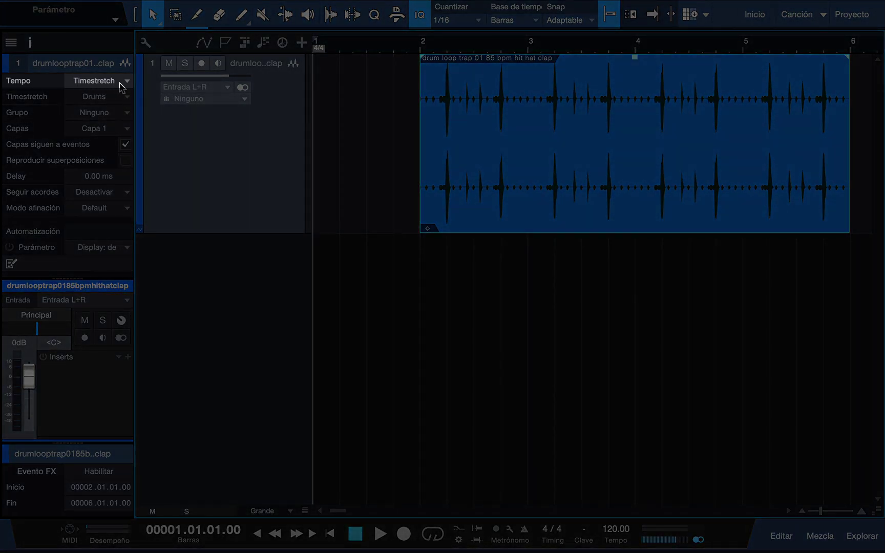
{"action": "left_click", "coordinate": [124, 83]}
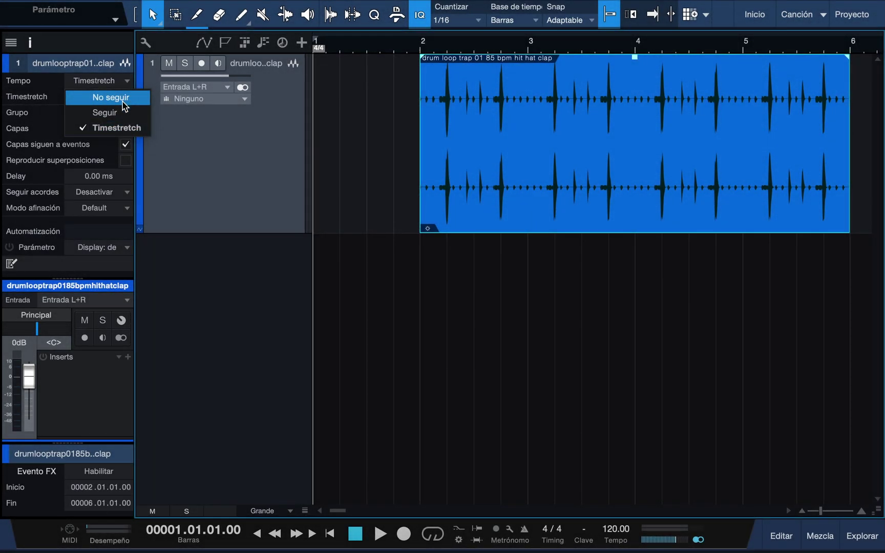
{"action": "left_click", "coordinate": [50, 78]}
- Play the drum loop from the start of bar 2
{"action": "left_click", "coordinate": [414, 46]}
{"action": "left_click", "coordinate": [421, 45]}
{"action": "key", "text": "space"}
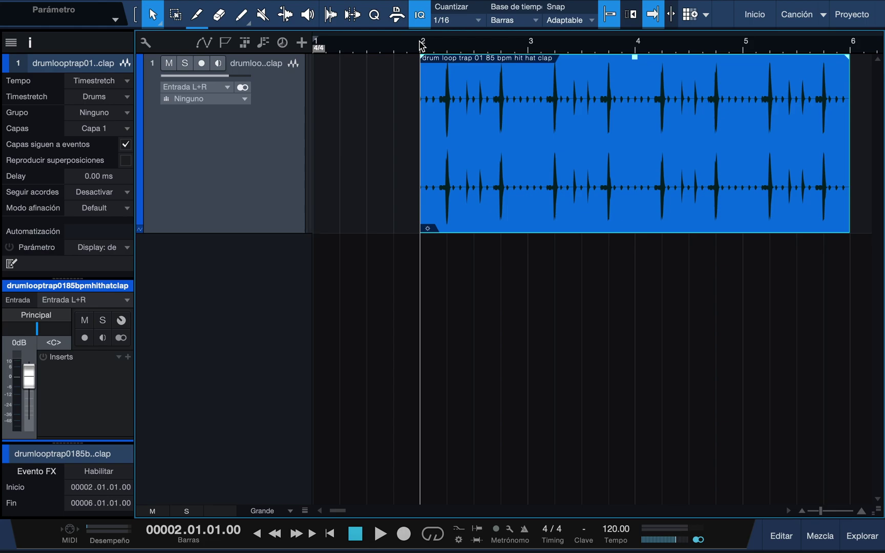
- Set the song tempo to 95 BPM and play the drum loop from bar 2 with the metronome
{"action": "double_click", "coordinate": [612, 531]}
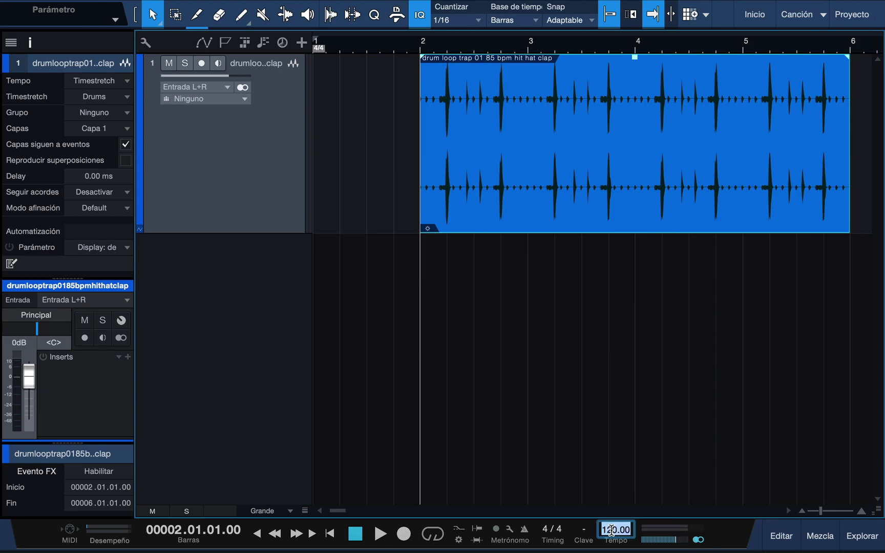
{"action": "type", "text": "95"}
{"action": "key", "text": "Return"}
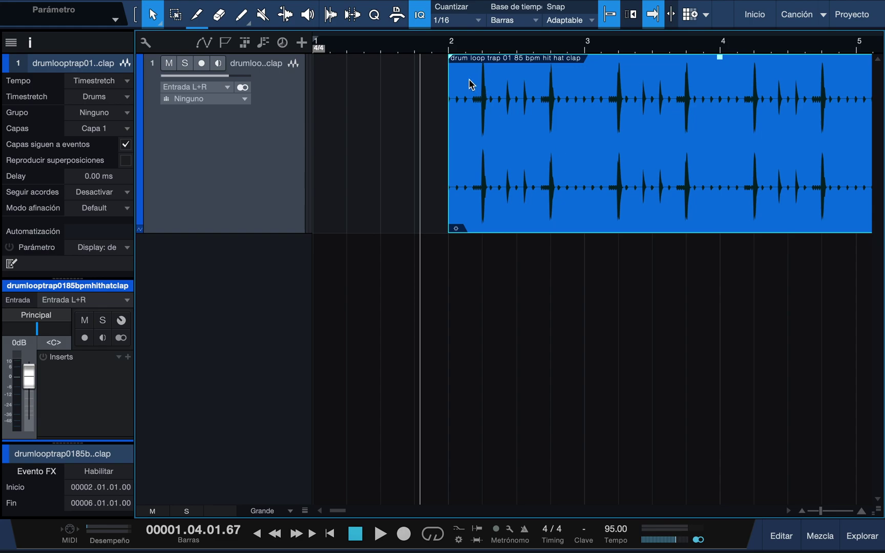
{"action": "left_click", "coordinate": [451, 60]}
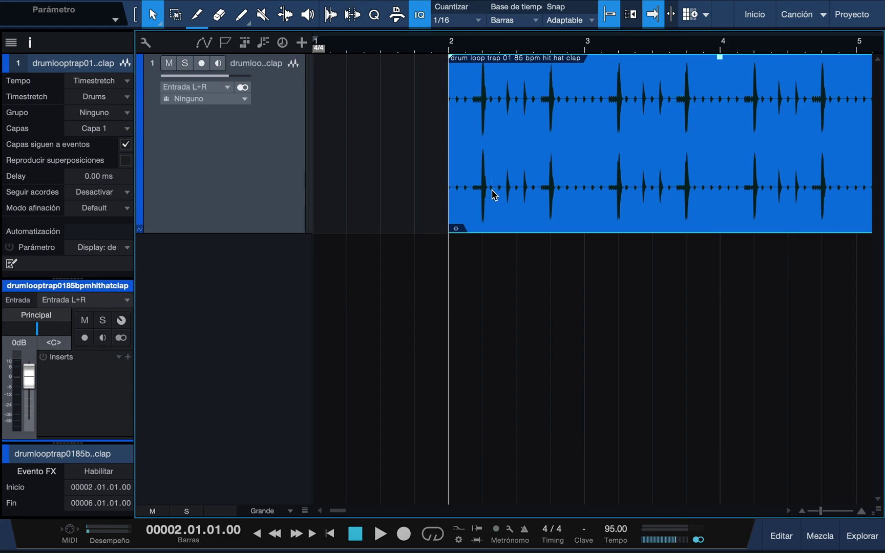
{"action": "scroll", "coordinate": [493, 195], "scroll_direction": "down", "scroll_amount": 3}
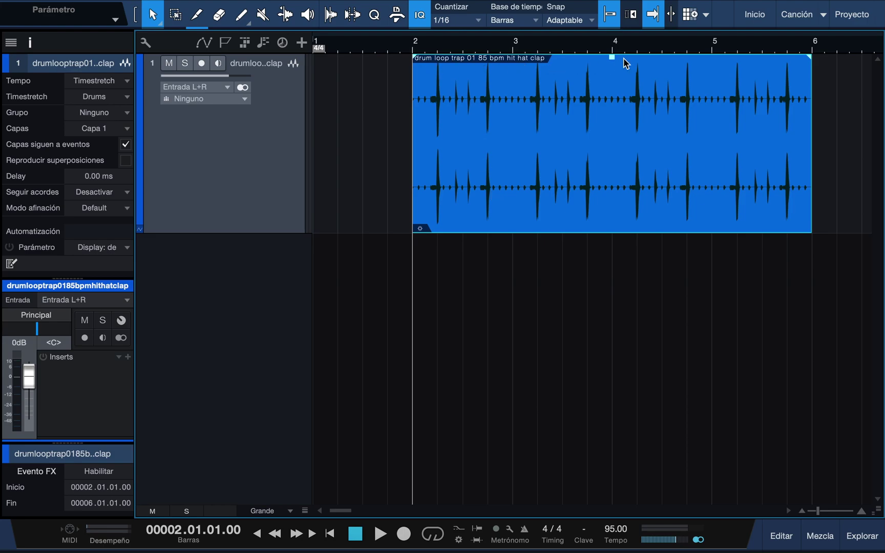
{"action": "key", "text": "space"}
{"action": "left_click", "coordinate": [524, 531]}
- Test the drum track's Seguir Tempo mode by playing the loop and setting the song tempo to 100 BPM
{"action": "left_click", "coordinate": [108, 82]}
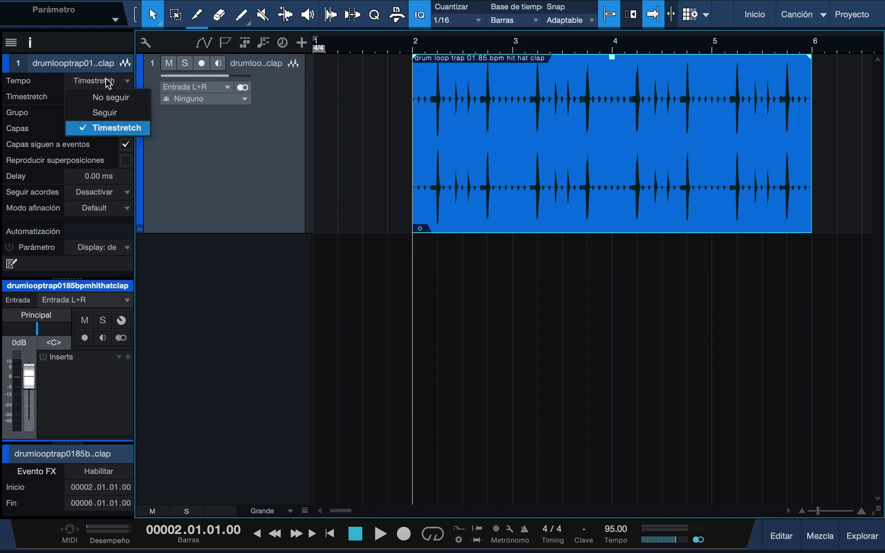
{"action": "left_click", "coordinate": [107, 112]}
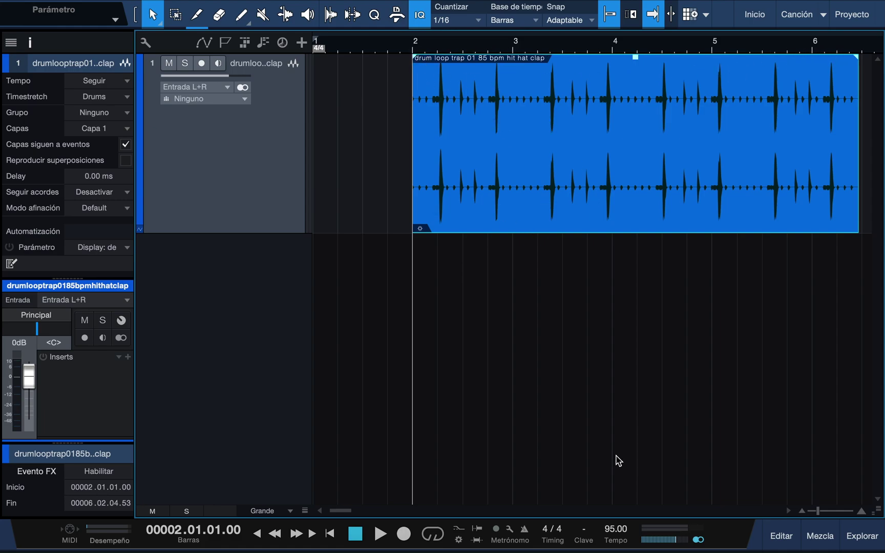
{"action": "key", "text": "space"}
{"action": "double_click", "coordinate": [614, 529]}
{"action": "type", "text": "100"}
{"action": "key", "text": "Return"}
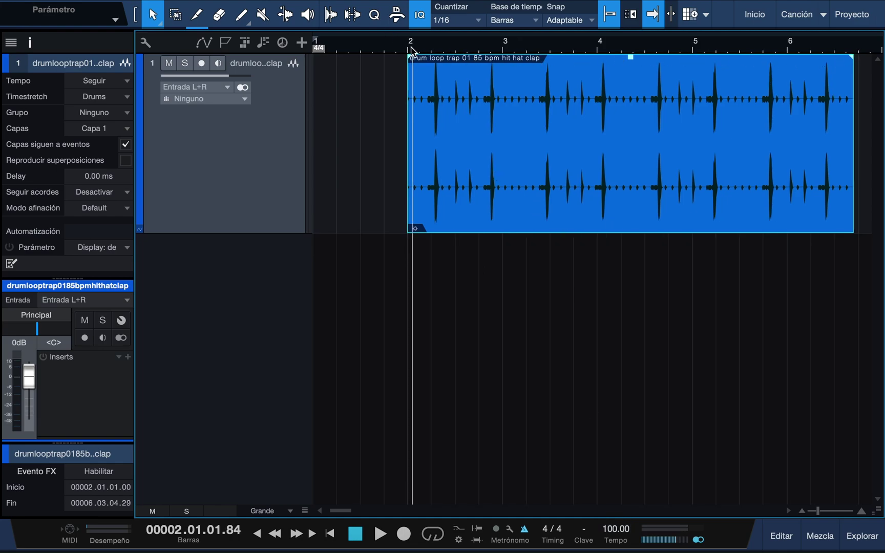
- Test the drum track's No seguir Tempo mode with the song tempo set to 40 BPM
{"action": "left_click", "coordinate": [94, 81]}
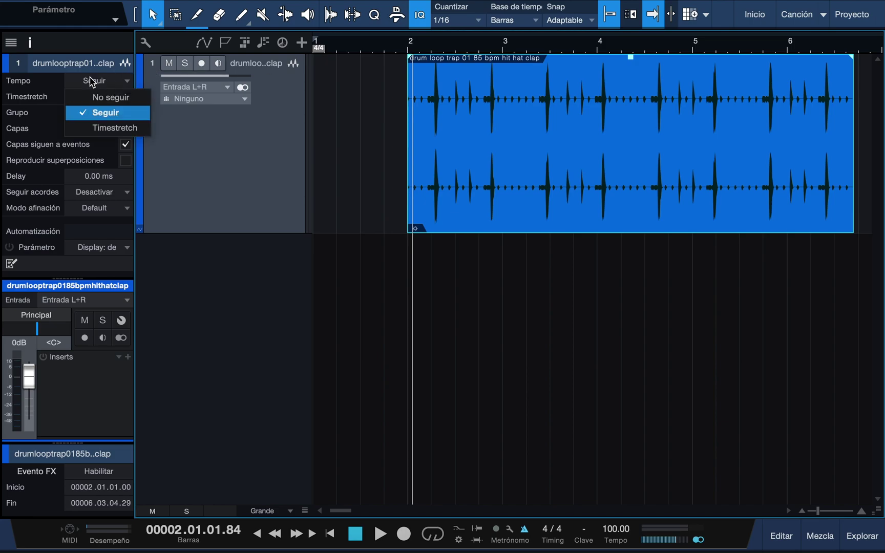
{"action": "left_click", "coordinate": [107, 98]}
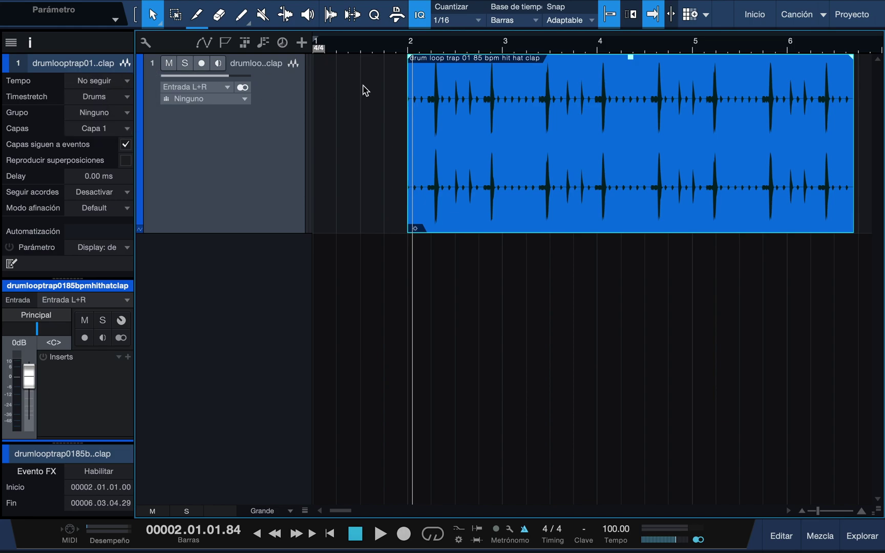
{"action": "left_click", "coordinate": [408, 48]}
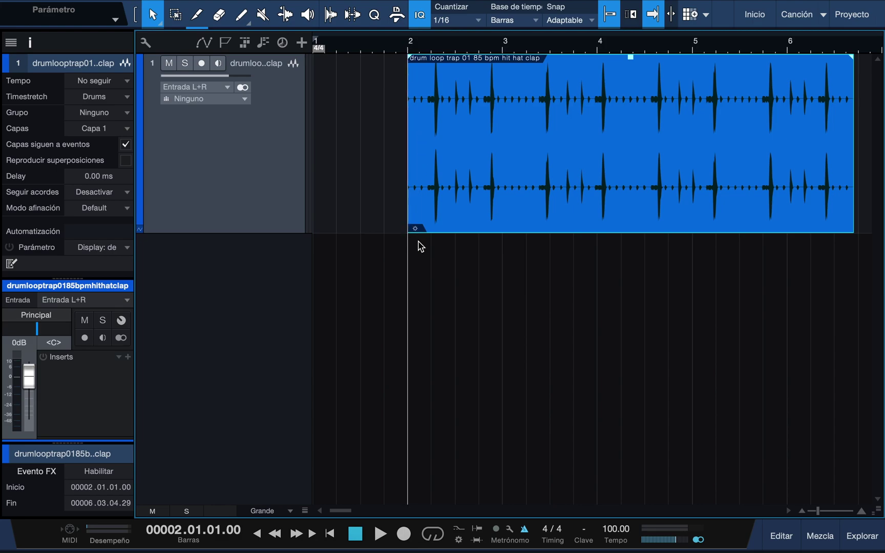
{"action": "key", "text": "w"}
{"action": "left_click", "coordinate": [611, 531]}
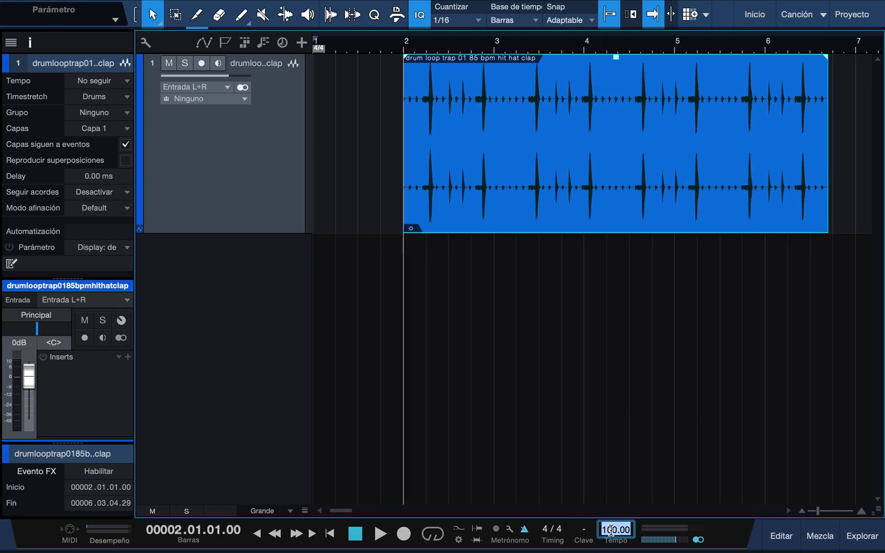
{"action": "type", "text": "40"}
{"action": "key", "text": "Return"}
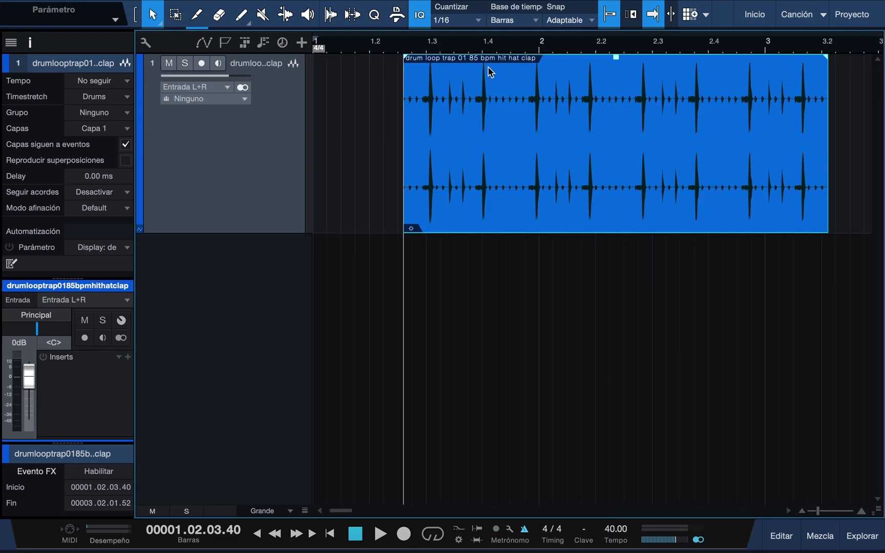
- Set the drum track's Tempo mode to Timestretch
{"action": "left_click", "coordinate": [459, 286]}
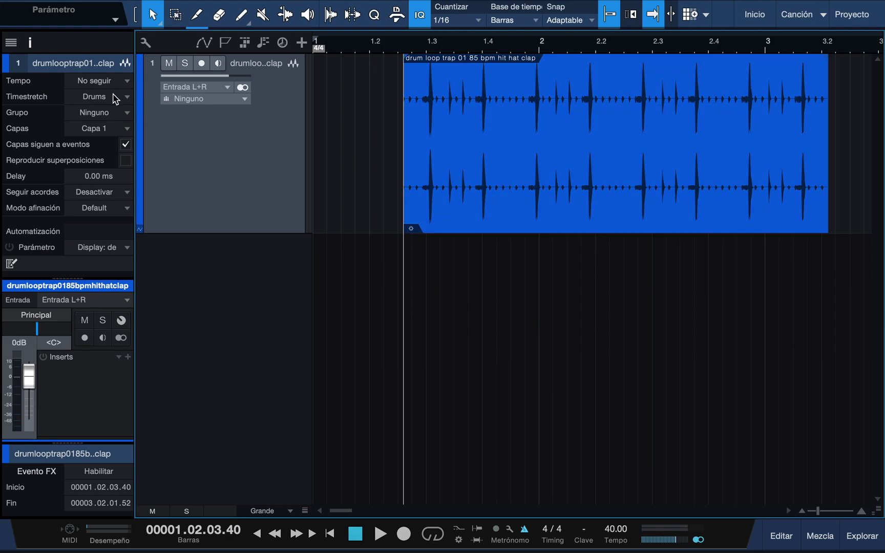
{"action": "left_click", "coordinate": [102, 82]}
{"action": "left_click", "coordinate": [121, 132]}
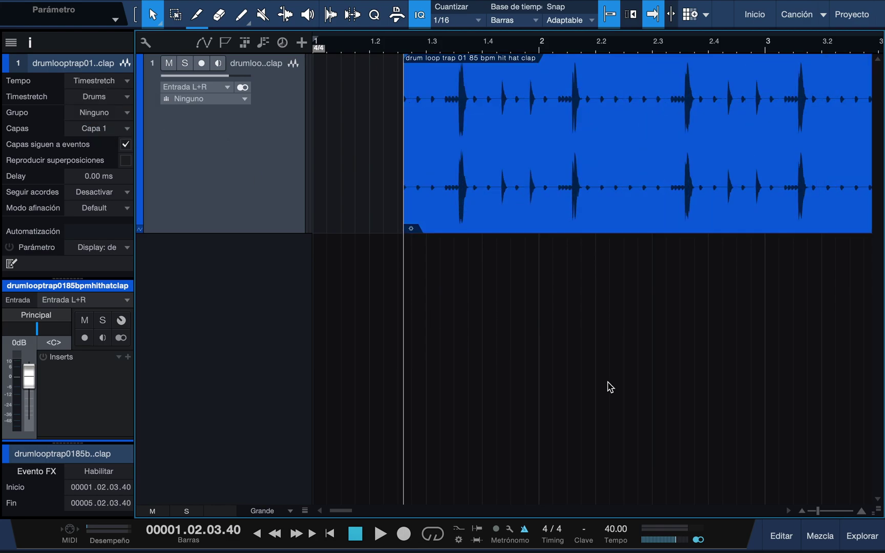
- Set the song tempo to 95 BPM and move the drum loop so it starts at bar 2
{"action": "left_click", "coordinate": [614, 529]}
{"action": "type", "text": "95"}
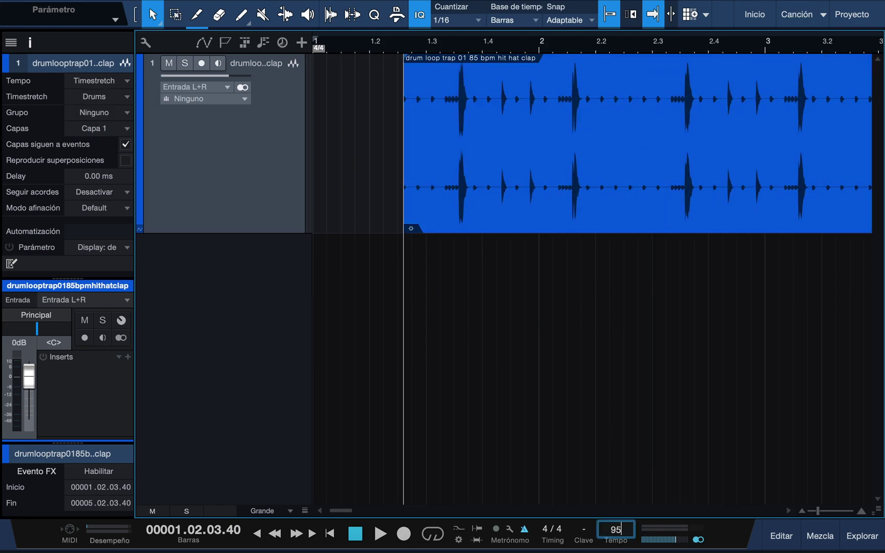
{"action": "key", "text": "Return"}
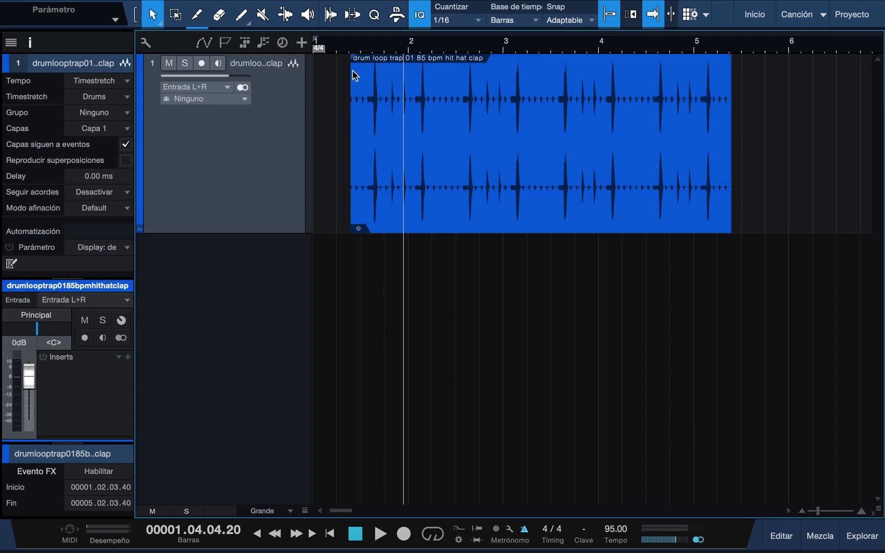
{"action": "left_click_drag", "start_coordinate": [375, 90], "coordinate": [434, 80]}
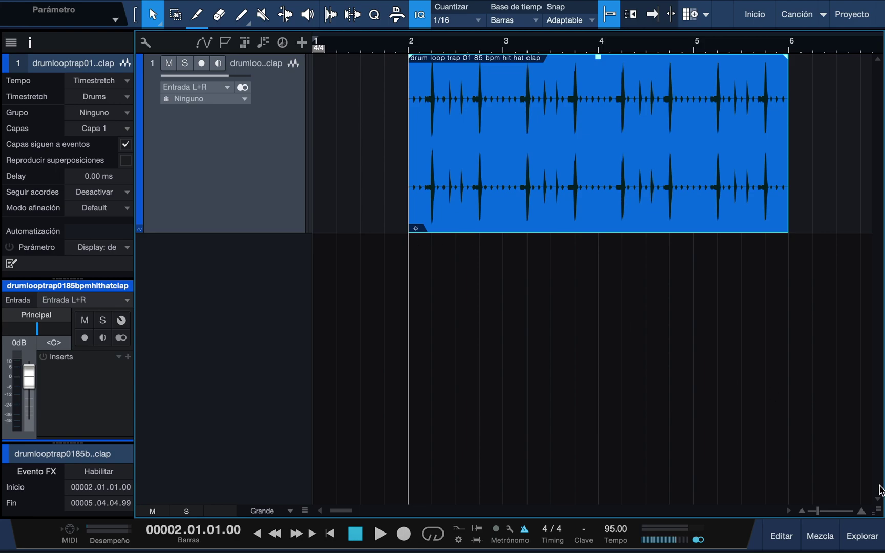
- Add "Groove Sample.wav" from the Trap Grooves folder as a second track starting at bar 2
{"action": "left_click", "coordinate": [863, 537]}
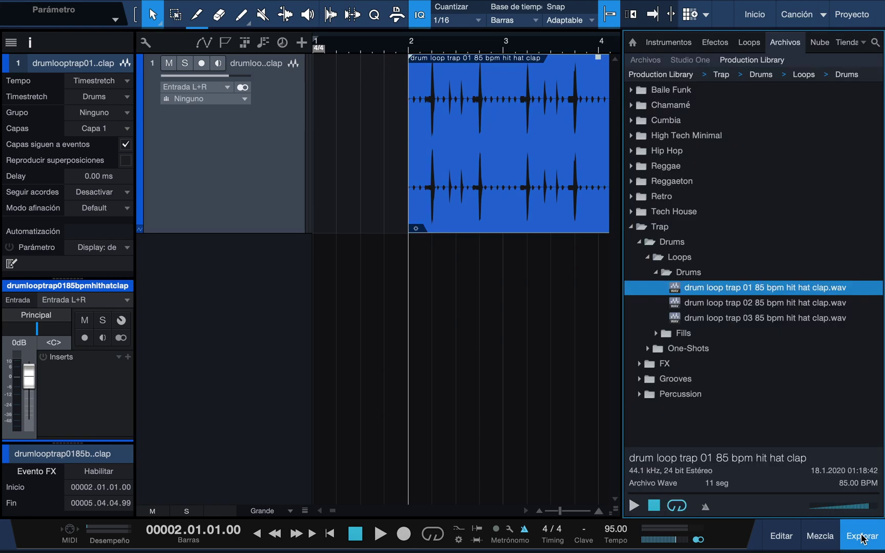
{"action": "left_click", "coordinate": [678, 380]}
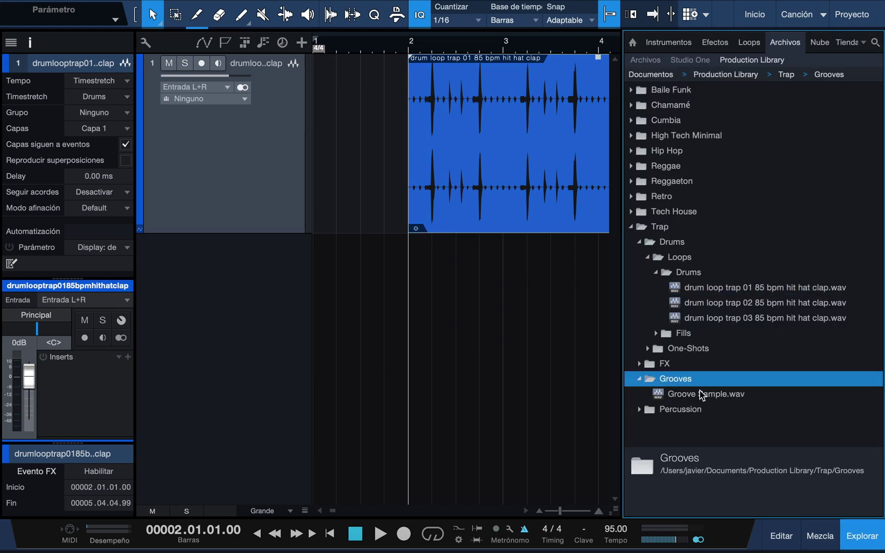
{"action": "left_click", "coordinate": [702, 394]}
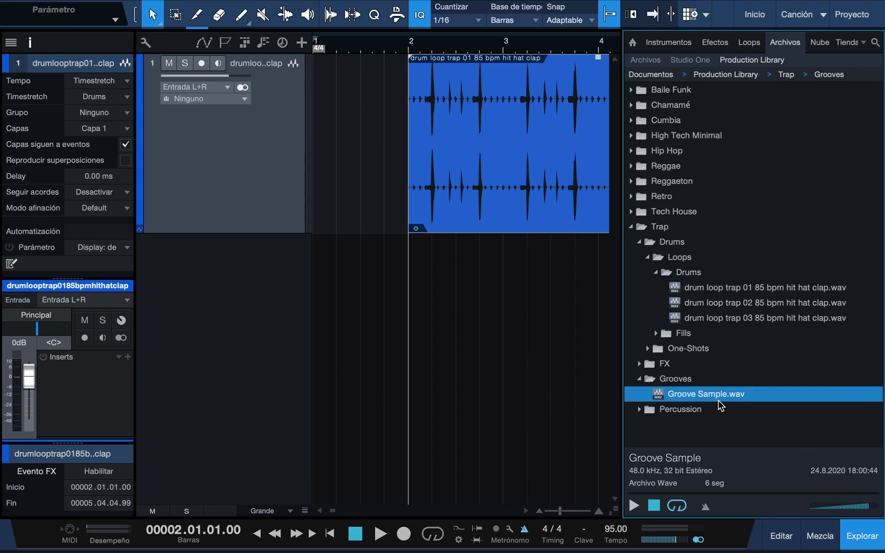
{"action": "left_click_drag", "start_coordinate": [718, 400], "coordinate": [436, 295]}
{"action": "left_click", "coordinate": [868, 535]}
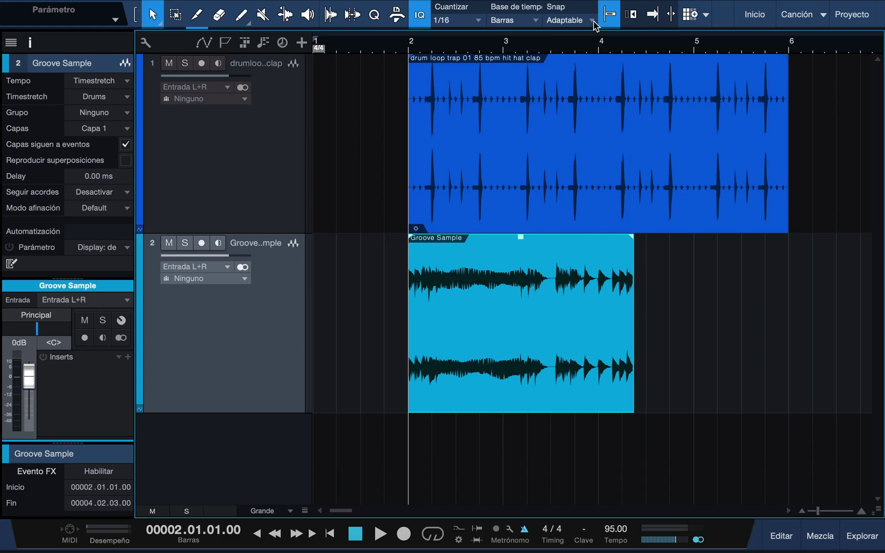
- Define a loop range from bar 2 to bar 4, enable looping, and audition both tracks together
{"action": "left_click_drag", "start_coordinate": [602, 32], "coordinate": [411, 44]}
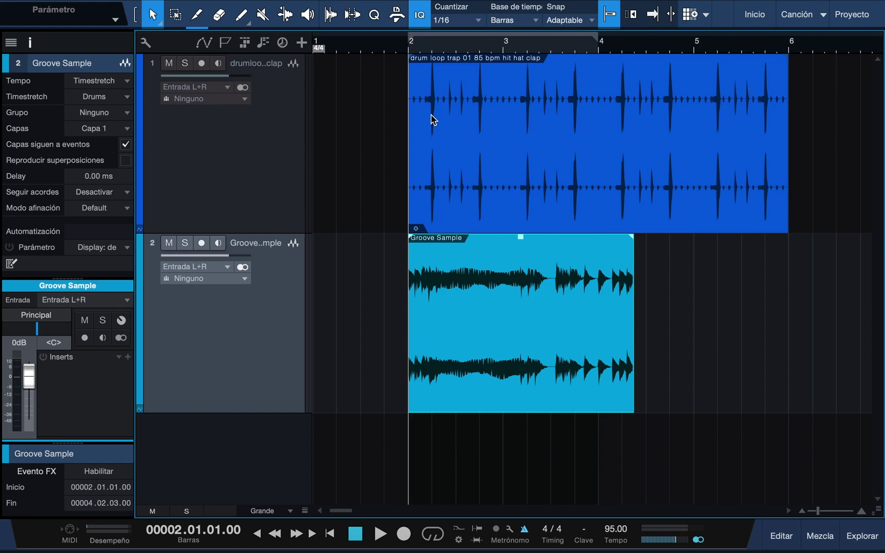
{"action": "left_click", "coordinate": [432, 535]}
{"action": "key", "text": "space"}
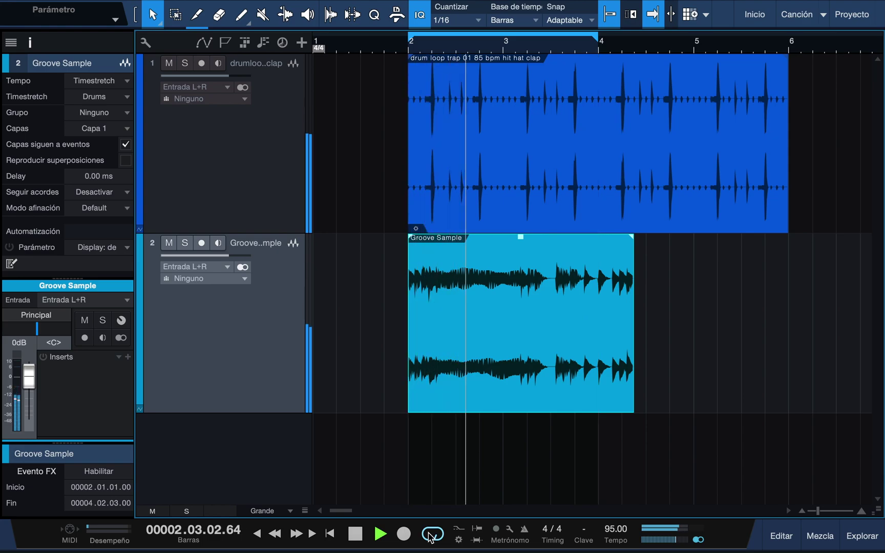
{"action": "key", "text": "space"}
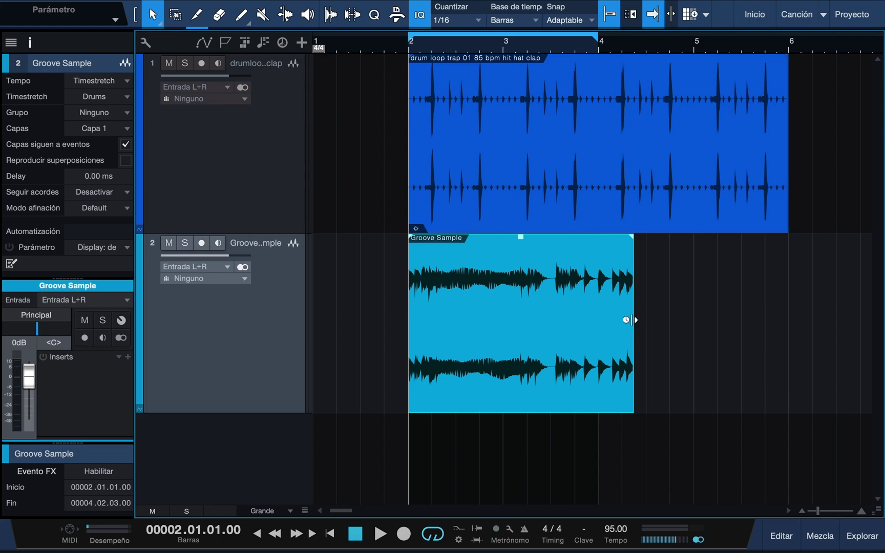
- Time-stretch the Groove Sample event so it ends at bar 4, and audition it with the drum loop
{"action": "left_click_drag", "start_coordinate": [626, 320], "coordinate": [590, 319]}
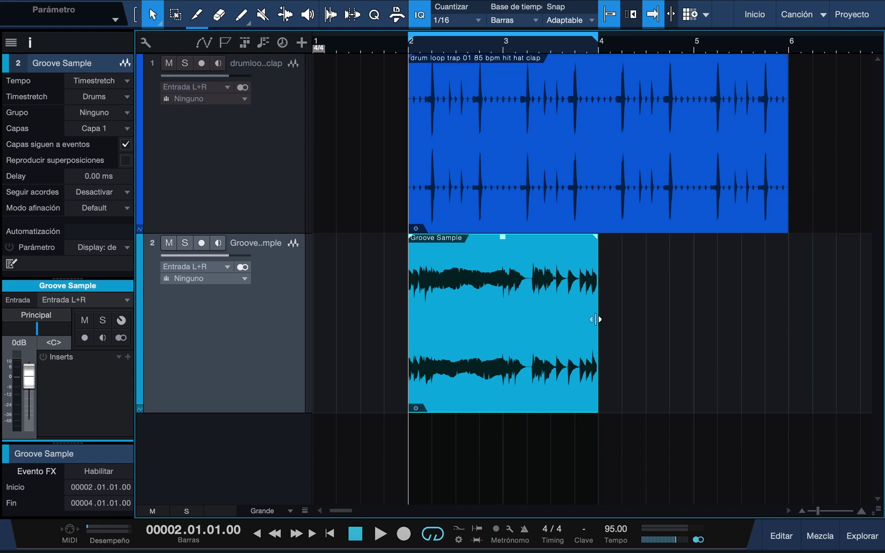
{"action": "key", "text": "space"}
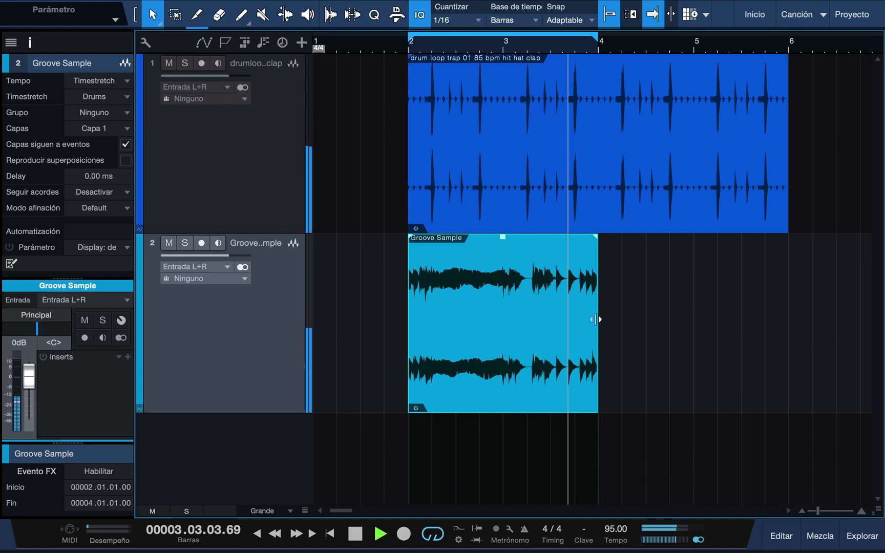
{"action": "key", "text": "space"}
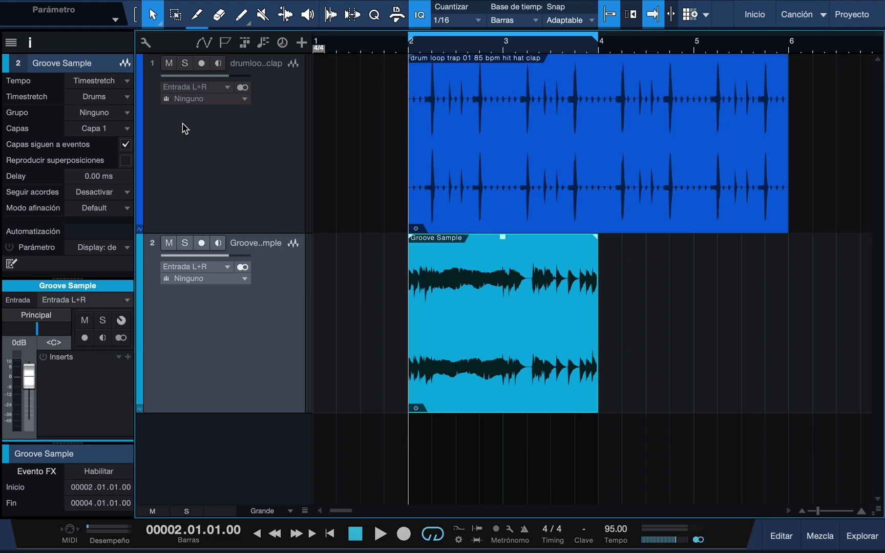
- Set the Groove Sample track's Timestretch mode to Sound - Elastique Pro Formant
{"action": "left_click", "coordinate": [115, 98]}
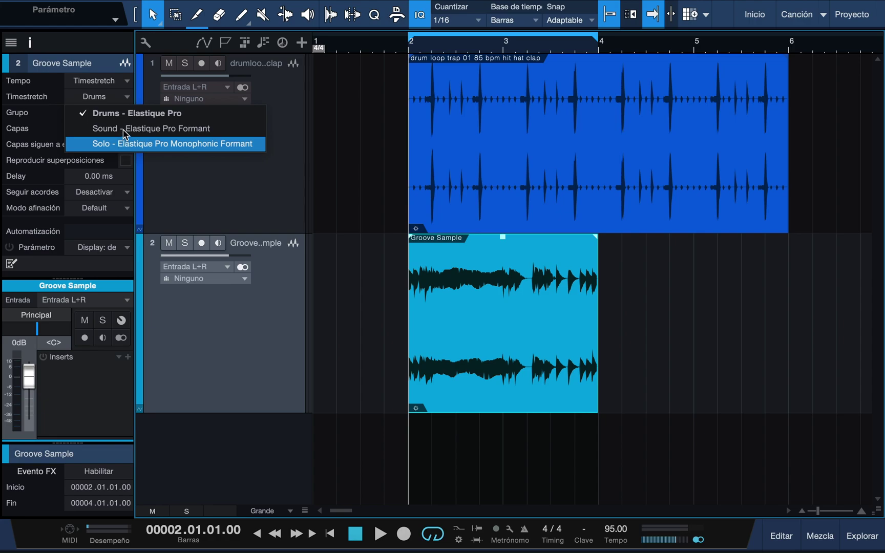
{"action": "left_click", "coordinate": [171, 129]}
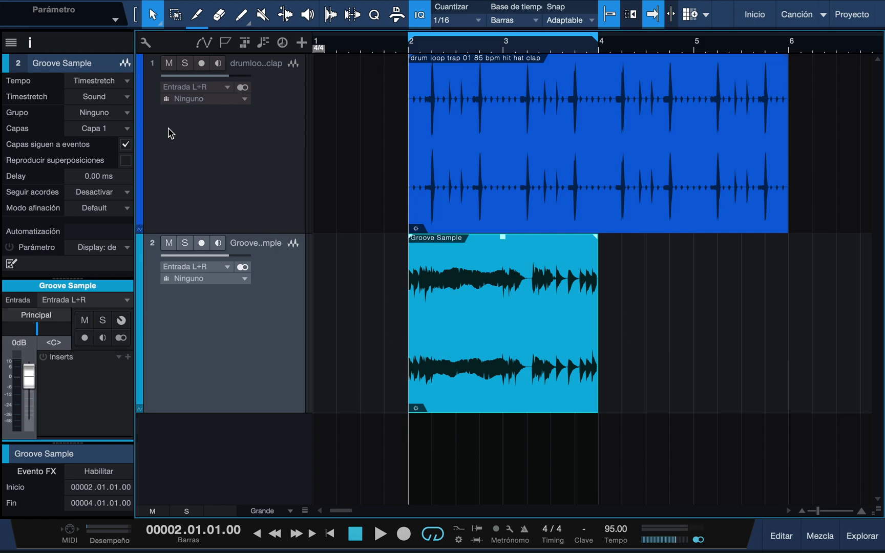
{"action": "right_click", "coordinate": [477, 338]}
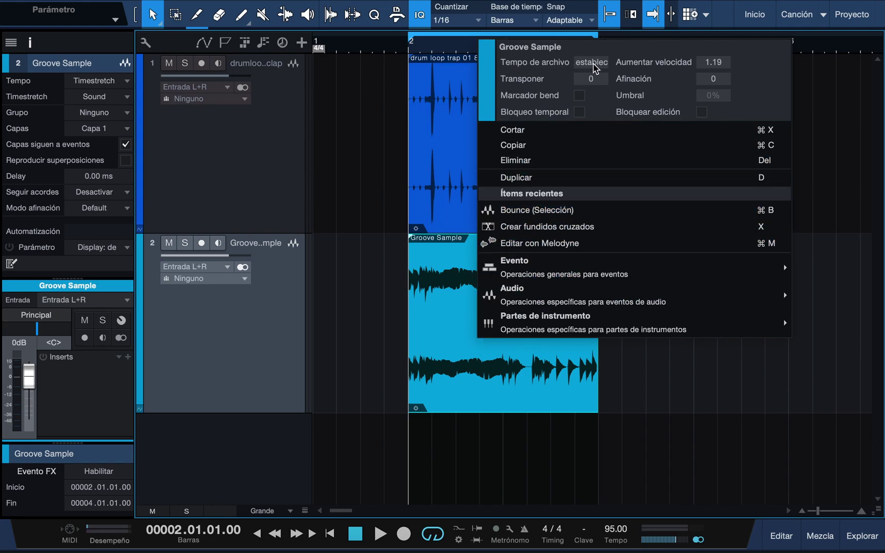
{"action": "left_click", "coordinate": [594, 67]}
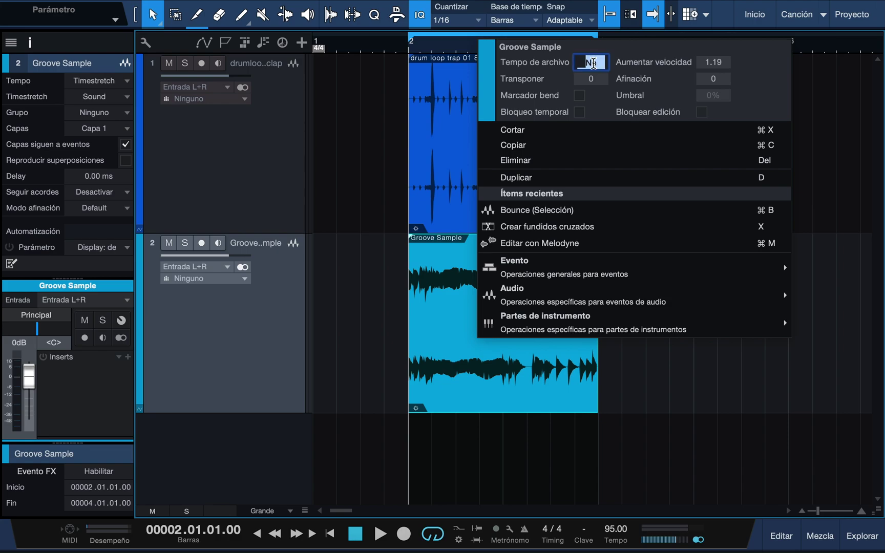
{"action": "type", "text": "95"}
{"action": "key", "text": "BackSpace"}
{"action": "key", "text": "BackSpace"}
{"action": "left_click", "coordinate": [443, 281]}
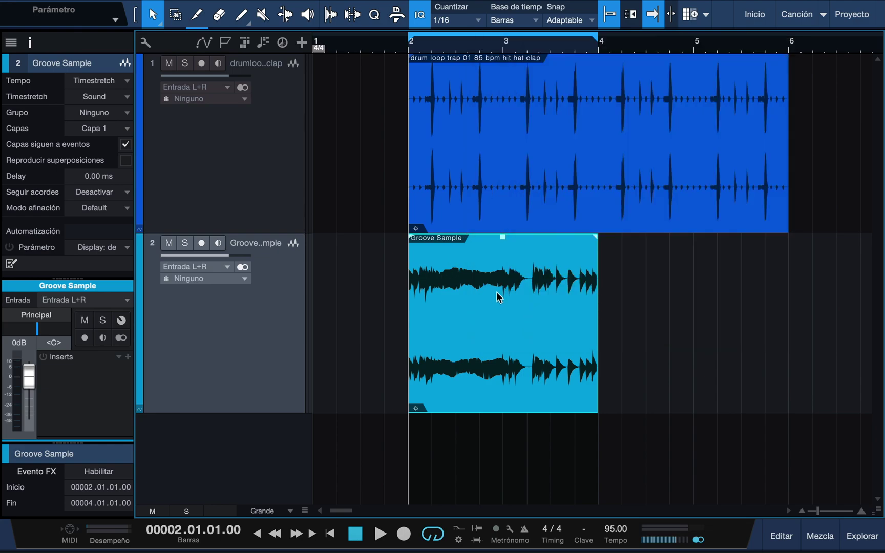
- Set the Groove Sample event's Tempo de archivo to 95 in the inspector, and hide the inspector
{"action": "left_click_drag", "start_coordinate": [84, 445], "coordinate": [74, 236]}
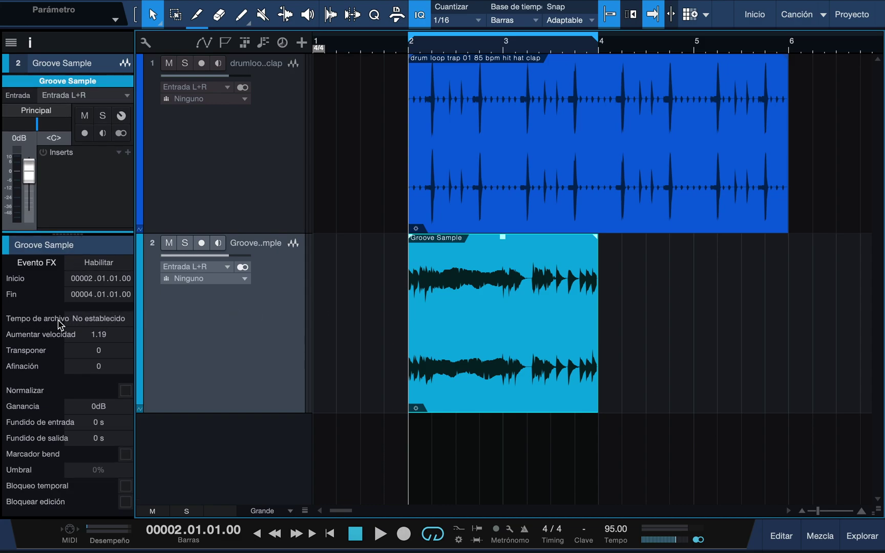
{"action": "left_click", "coordinate": [108, 320]}
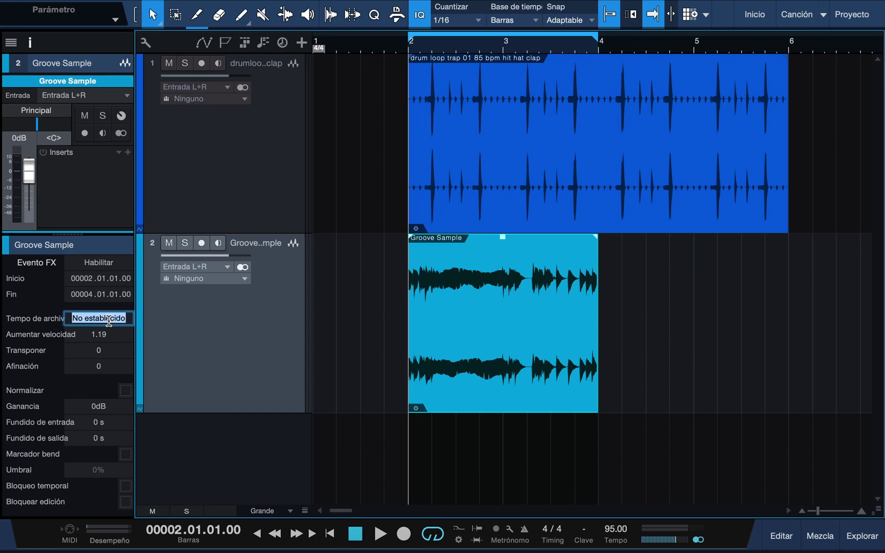
{"action": "type", "text": "95"}
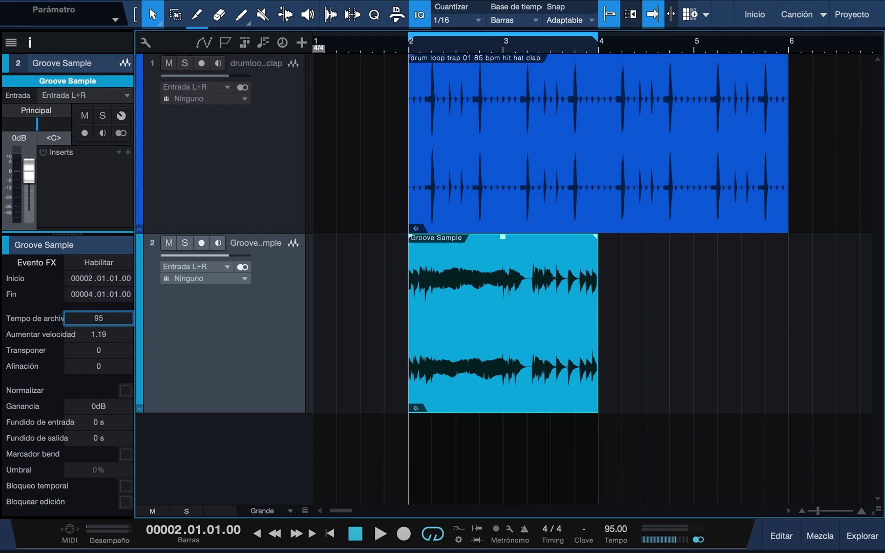
{"action": "key", "text": "Return"}
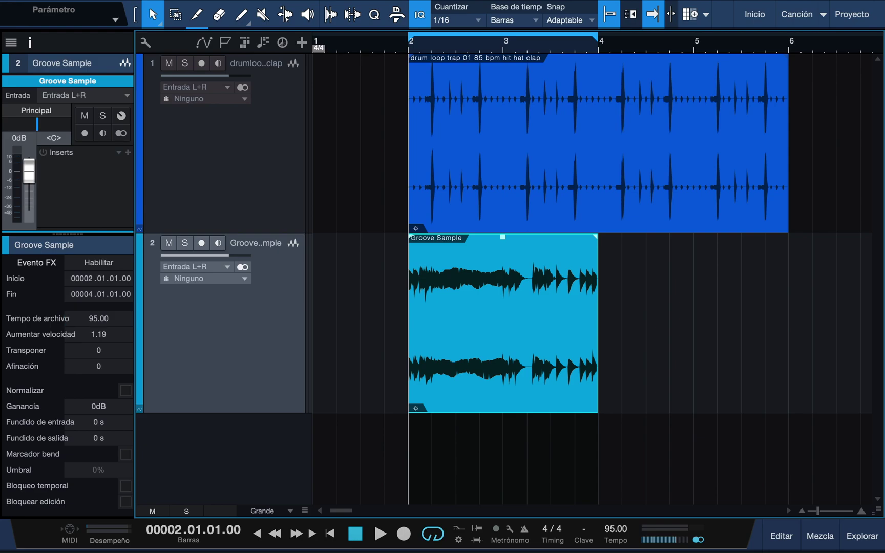
{"action": "left_click", "coordinate": [30, 42]}
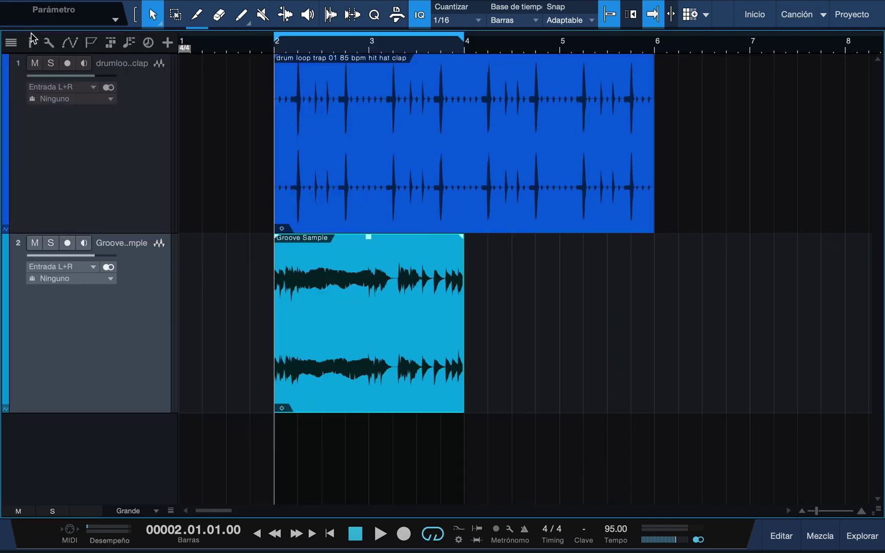
- Activate the Bend tool and enable Marcador bend for the Groove Sample event
{"action": "left_click", "coordinate": [476, 263]}
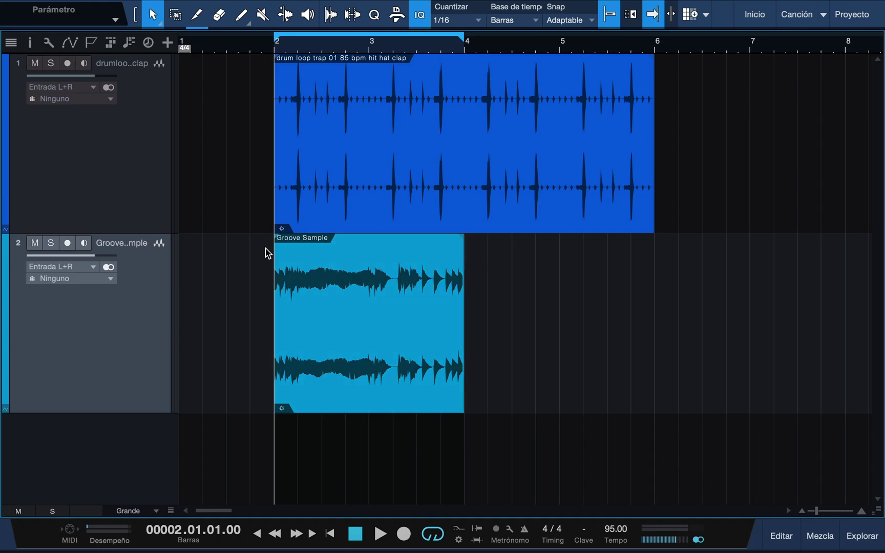
{"action": "left_click", "coordinate": [289, 267]}
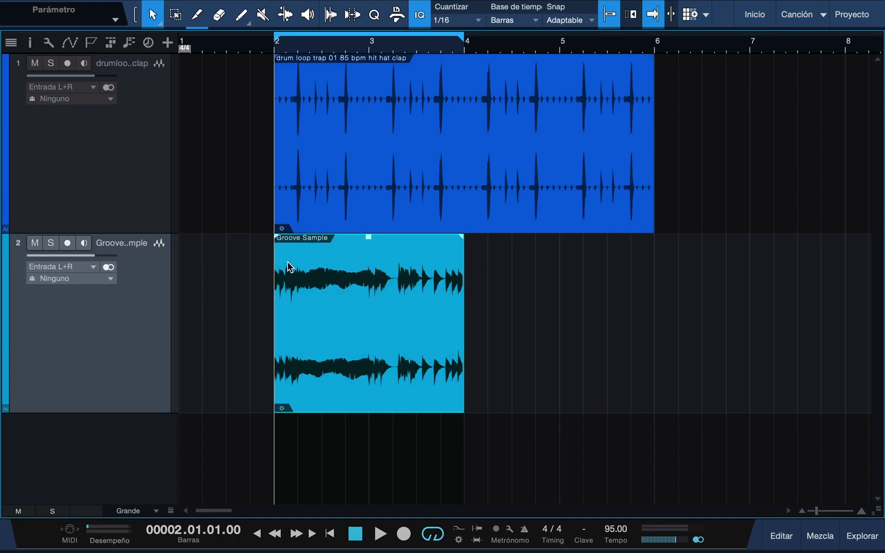
{"action": "key", "text": "e"}
{"action": "key", "text": "e"}
{"action": "key", "text": "e"}
{"action": "key", "text": "e"}
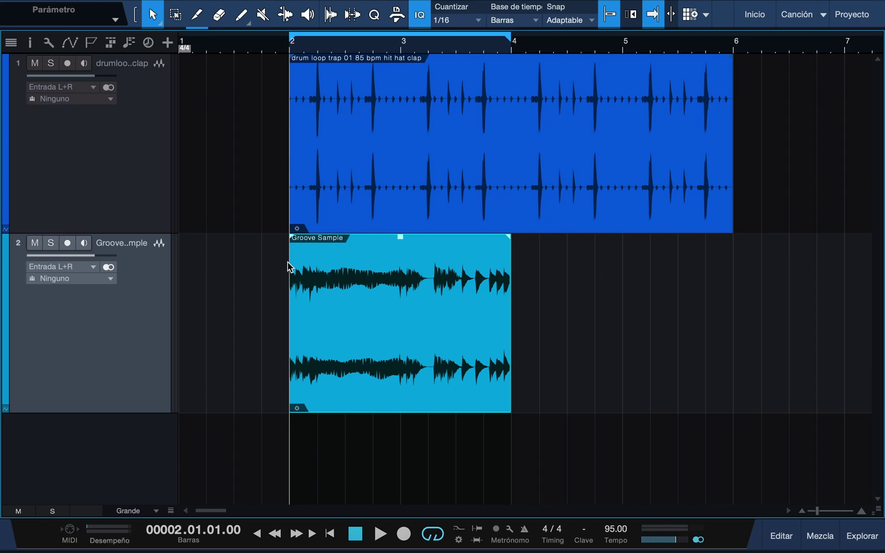
{"action": "left_click", "coordinate": [286, 19]}
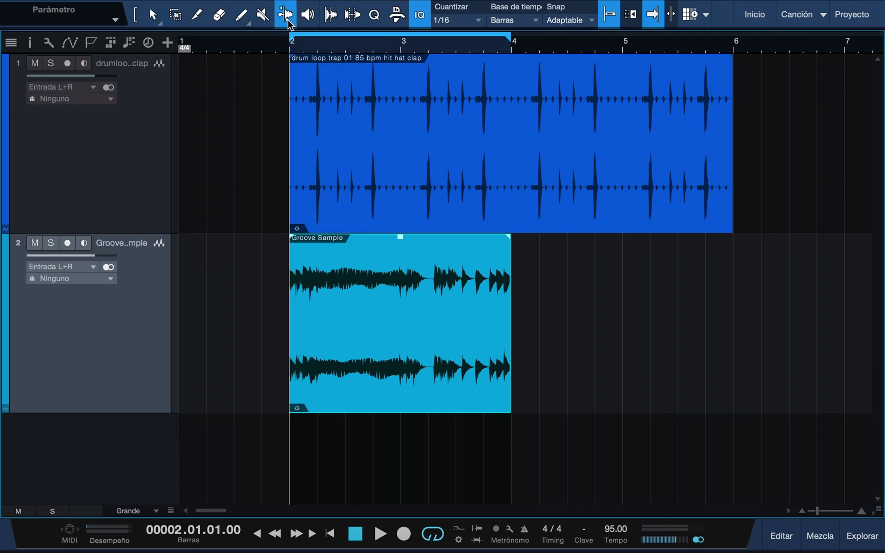
{"action": "key", "text": "e"}
{"action": "key", "text": "e"}
{"action": "key", "text": "e"}
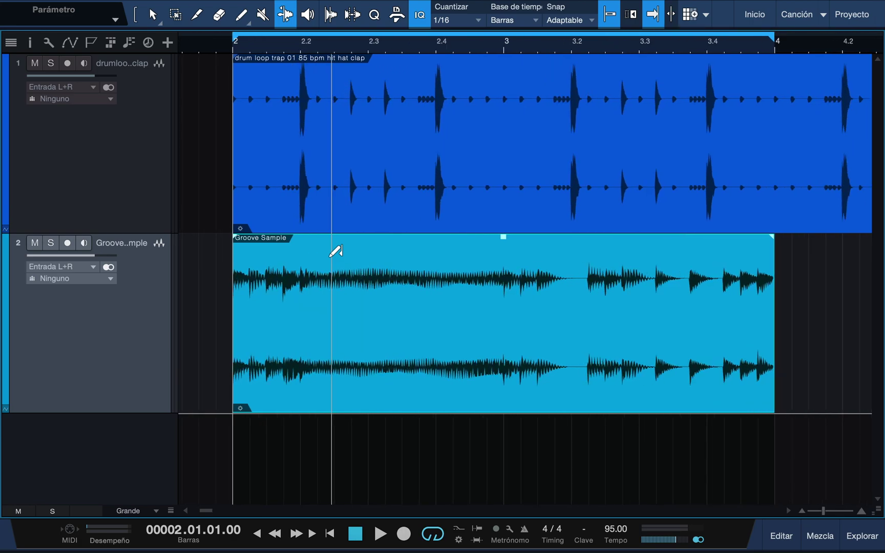
{"action": "left_click", "coordinate": [336, 379]}
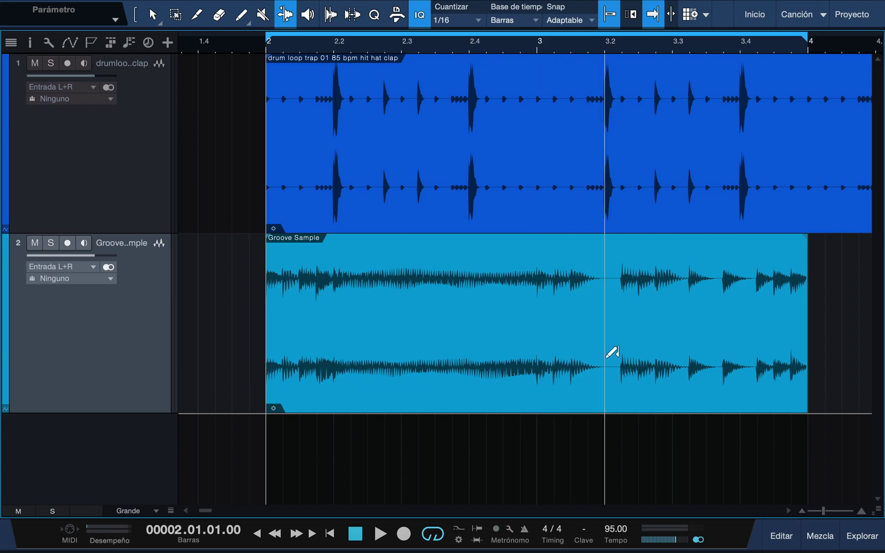
{"action": "right_click", "coordinate": [521, 335]}
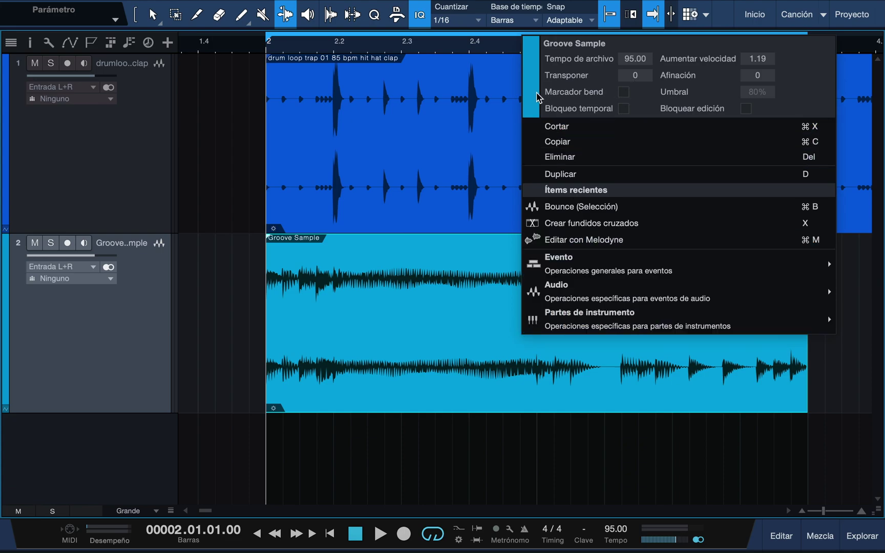
{"action": "left_click", "coordinate": [624, 93]}
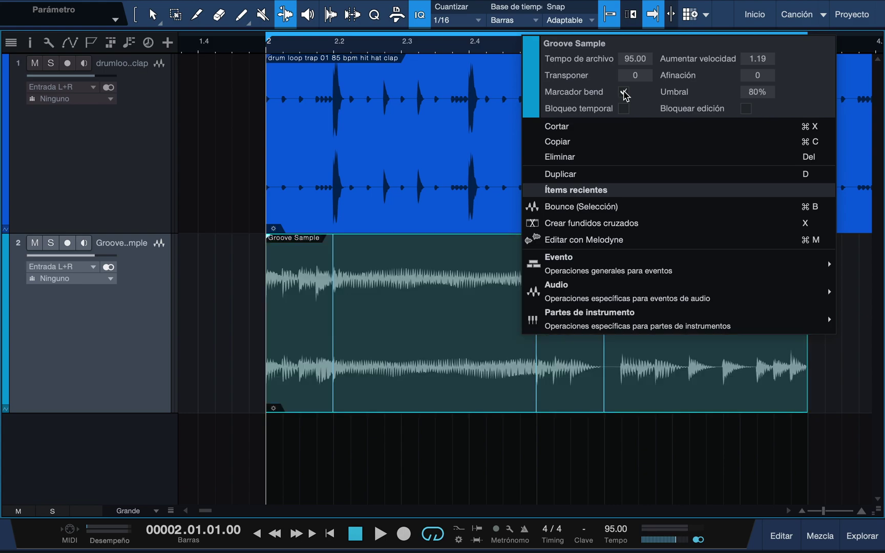
{"action": "left_click", "coordinate": [441, 300]}
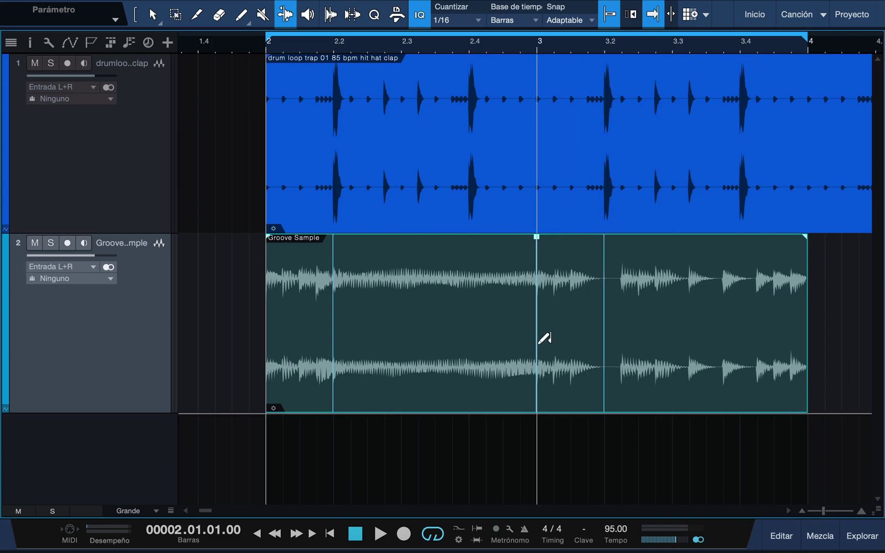
- Move the Groove Sample's bend marker at bar 3 back to position 2.3
{"action": "left_click", "coordinate": [537, 324]}
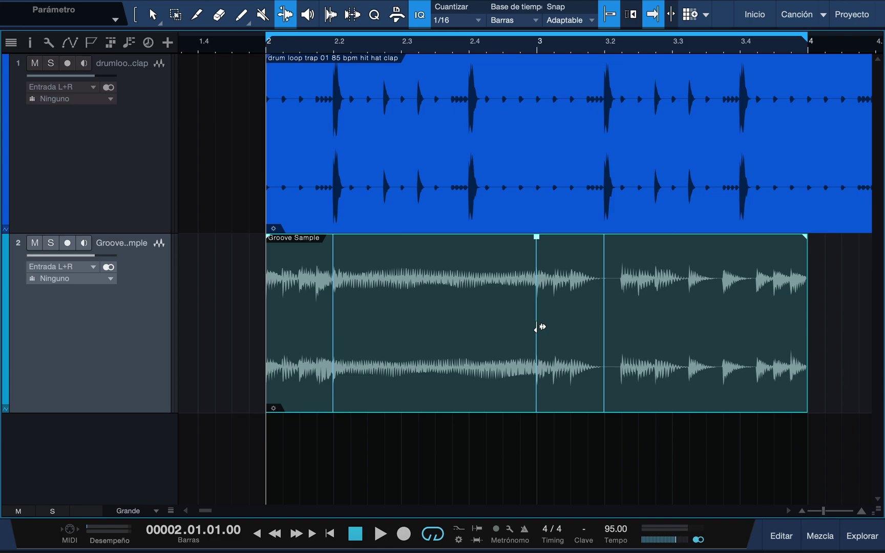
{"action": "left_click", "coordinate": [537, 327]}
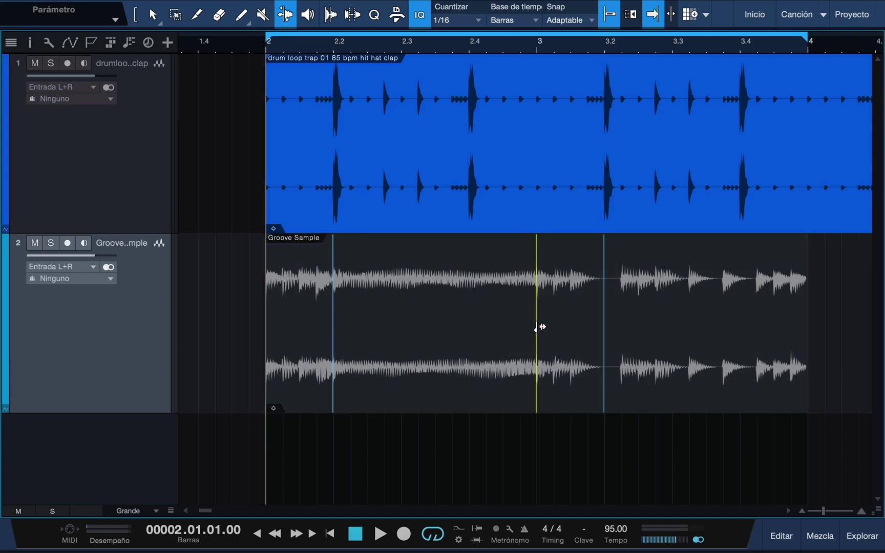
{"action": "mouse_move", "coordinate": [536, 327]}
{"action": "left_mouse_down"}
{"action": "mouse_move", "coordinate": [405, 333]}
{"action": "mouse_move", "coordinate": [562, 314]}
{"action": "mouse_move", "coordinate": [400, 340]}
{"action": "mouse_move", "coordinate": [587, 314]}
{"action": "mouse_move", "coordinate": [354, 340]}
{"action": "mouse_move", "coordinate": [401, 336]}
{"action": "left_mouse_up"}
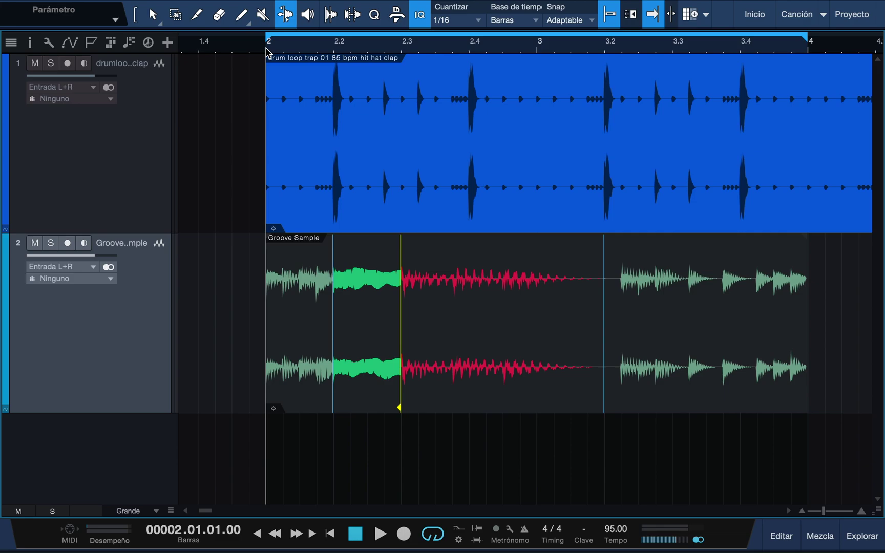
- Solo and audition the Groove Sample track, and remove the bend marker at 2.3
{"action": "left_click", "coordinate": [53, 244]}
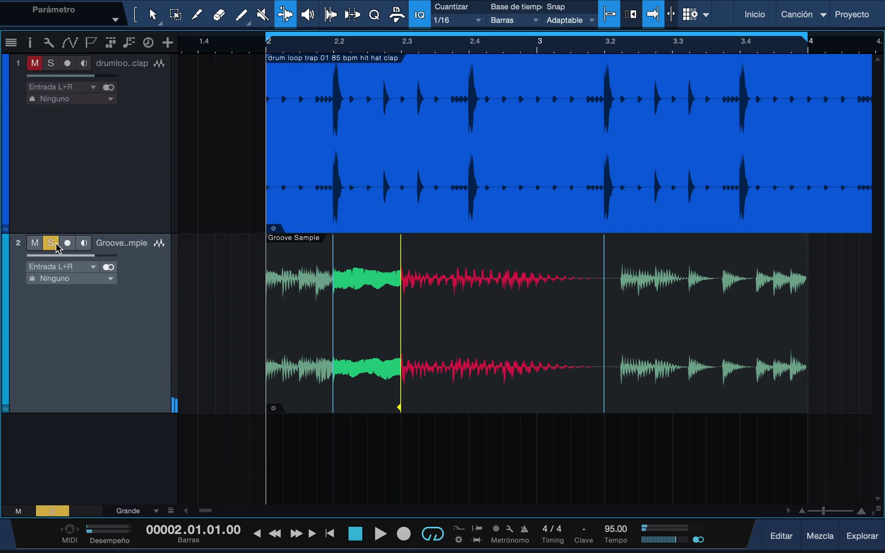
{"action": "key", "text": "space"}
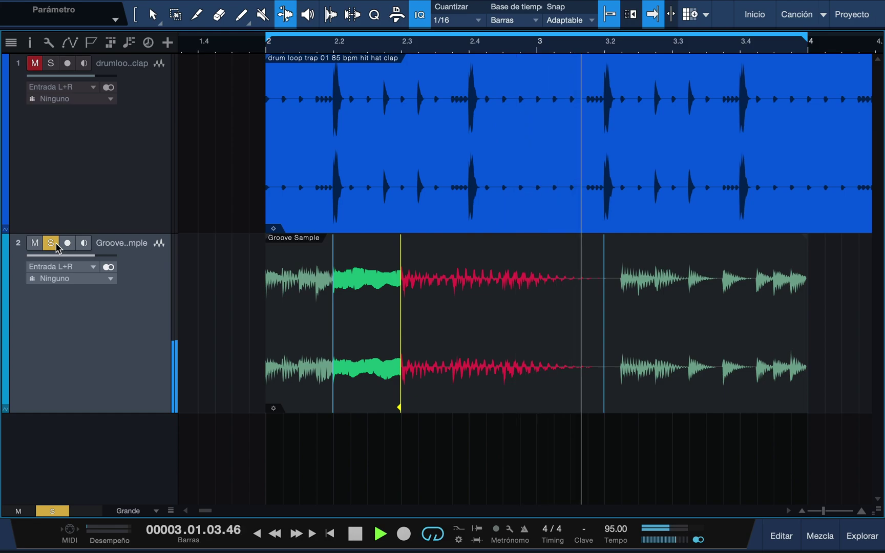
{"action": "key", "text": "space"}
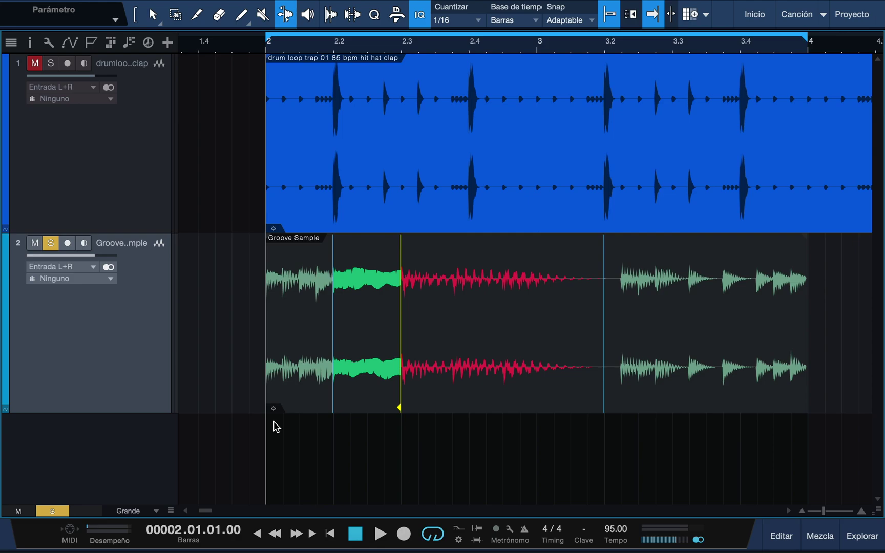
{"action": "double_click", "coordinate": [402, 352]}
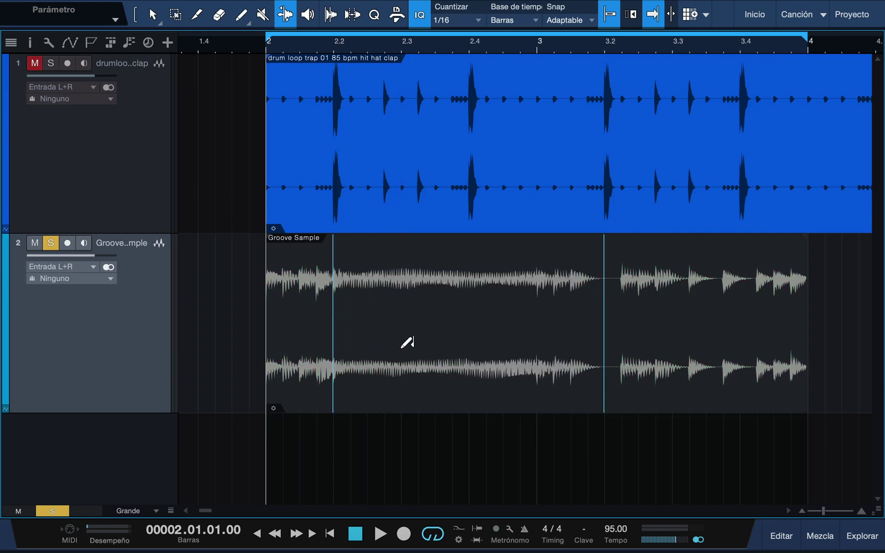